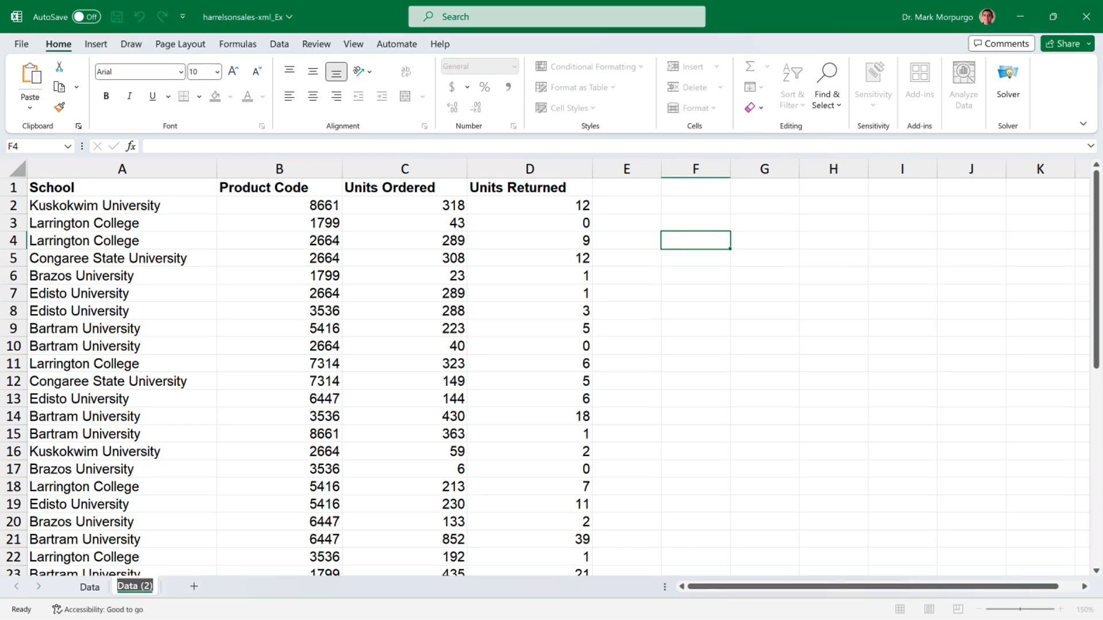
Rename the copied Data sheet to "Part a" and turn on filtering for its whole data table
{"action": "type", "text": "Part a"}
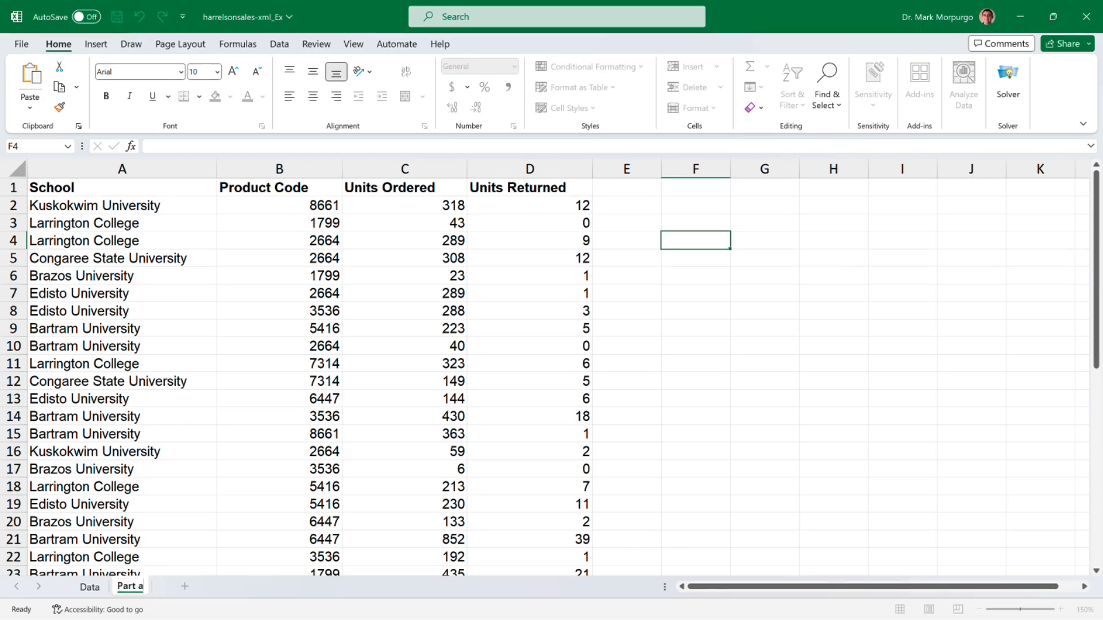
{"action": "key", "text": "Return"}
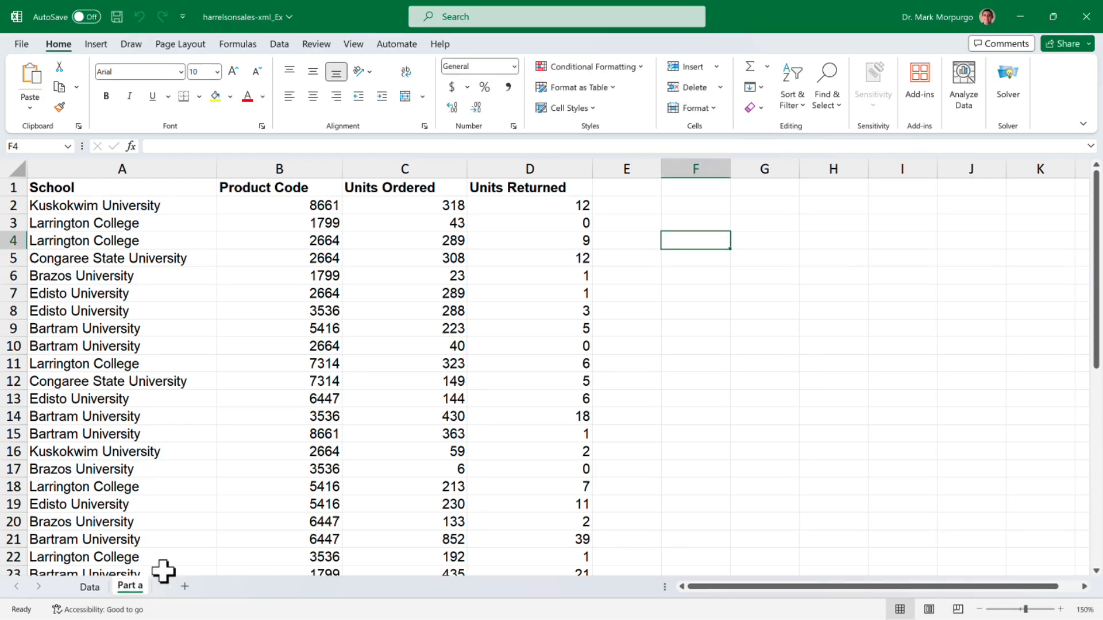
{"action": "left_click", "coordinate": [122, 294]}
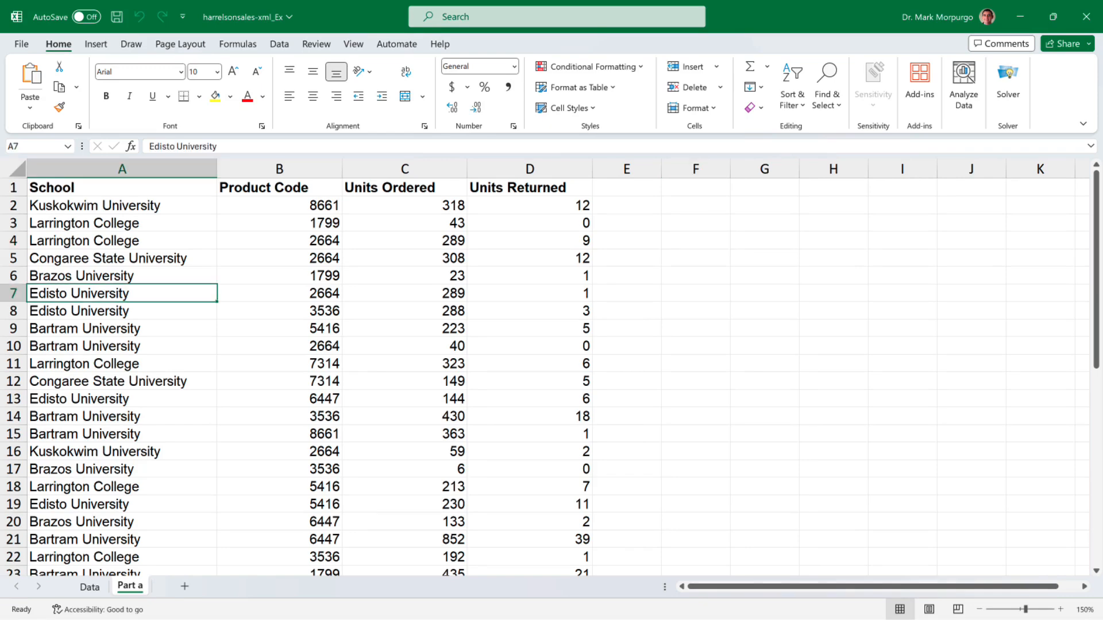
{"action": "key", "text": "ctrl+a"}
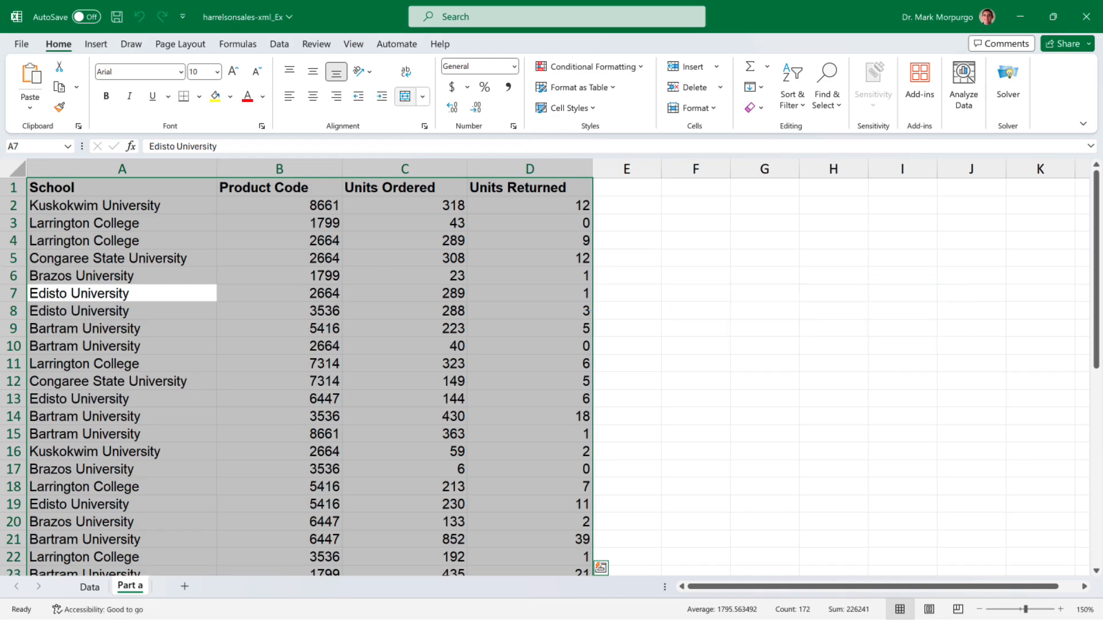
{"action": "left_click", "coordinate": [280, 44]}
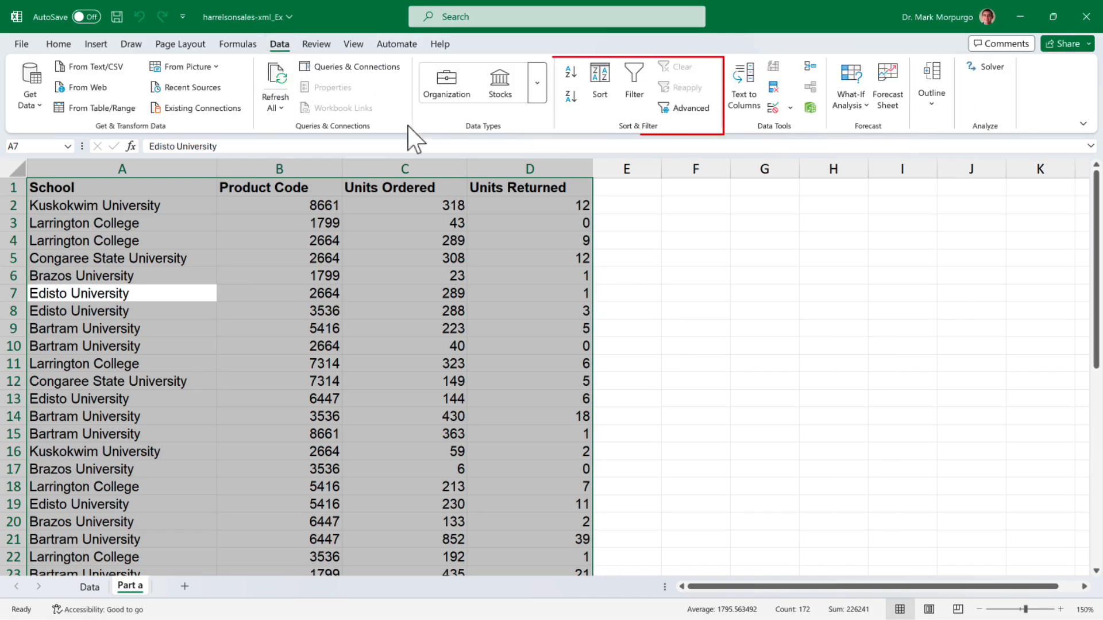
{"action": "left_click", "coordinate": [635, 92]}
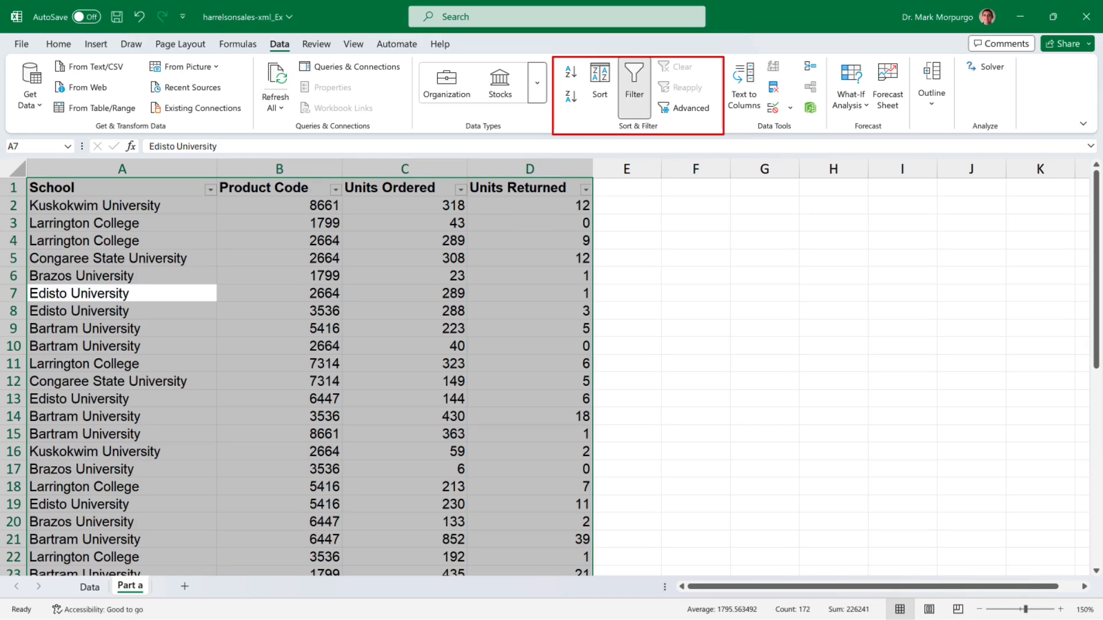
Filter the School column with a custom text filter to show only rows that equal Bartram University
{"action": "left_click", "coordinate": [210, 191]}
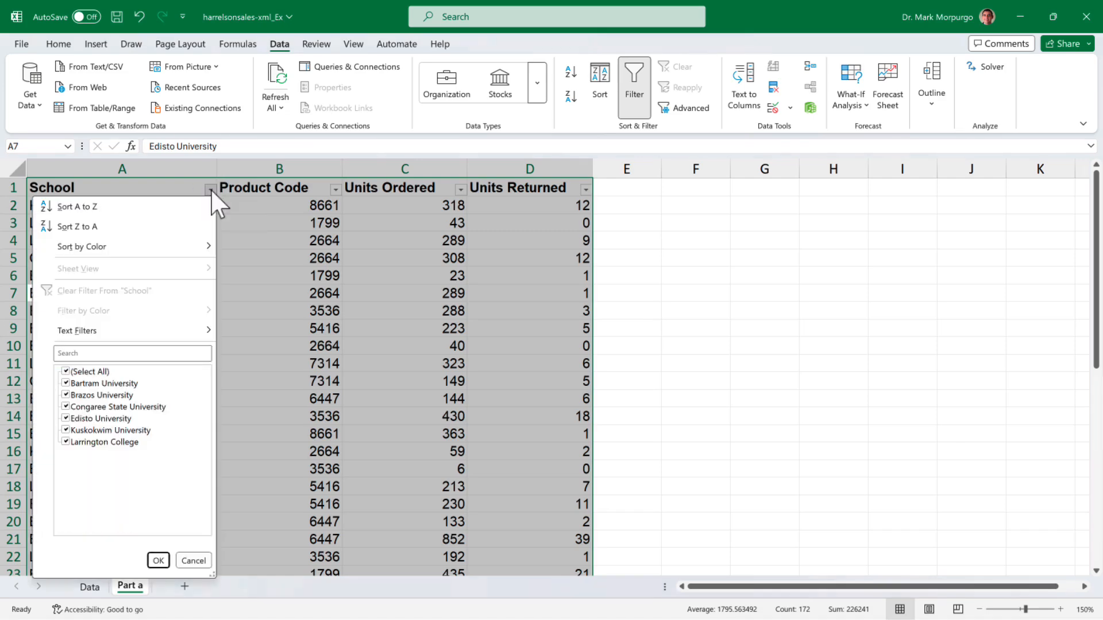
{"action": "mouse_move", "coordinate": [207, 331]}
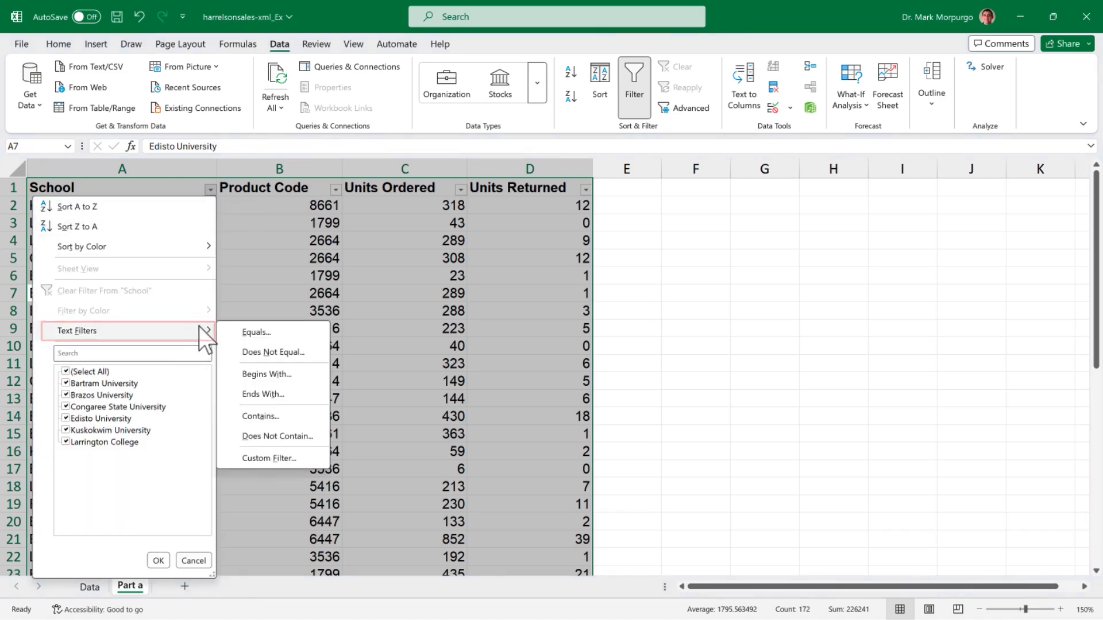
{"action": "left_click", "coordinate": [246, 329]}
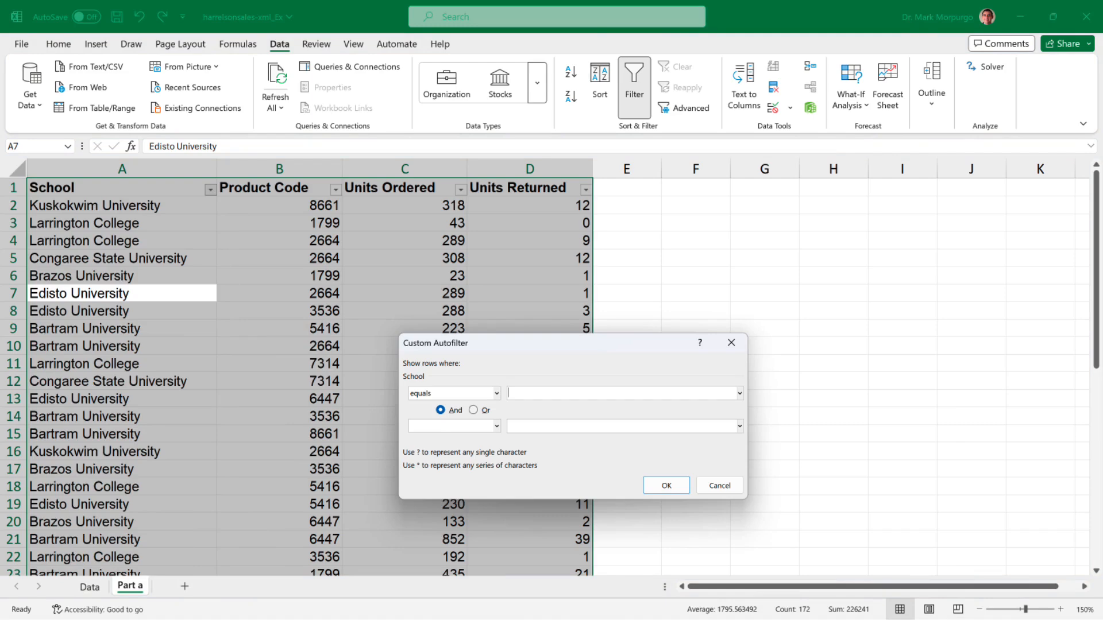
{"action": "left_click", "coordinate": [739, 393]}
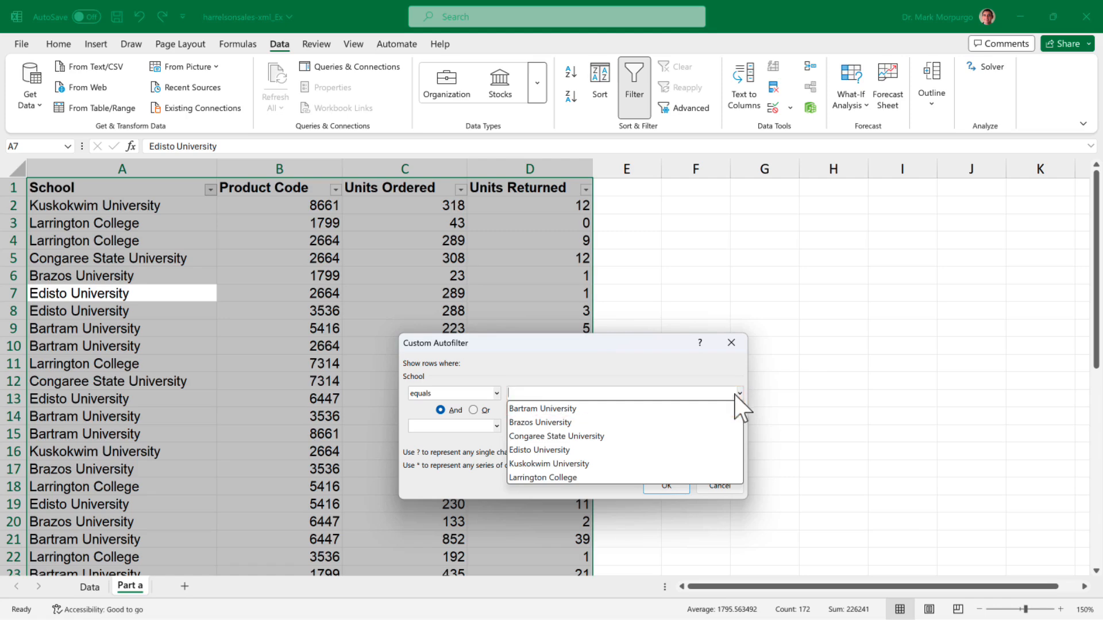
{"action": "left_click", "coordinate": [599, 408]}
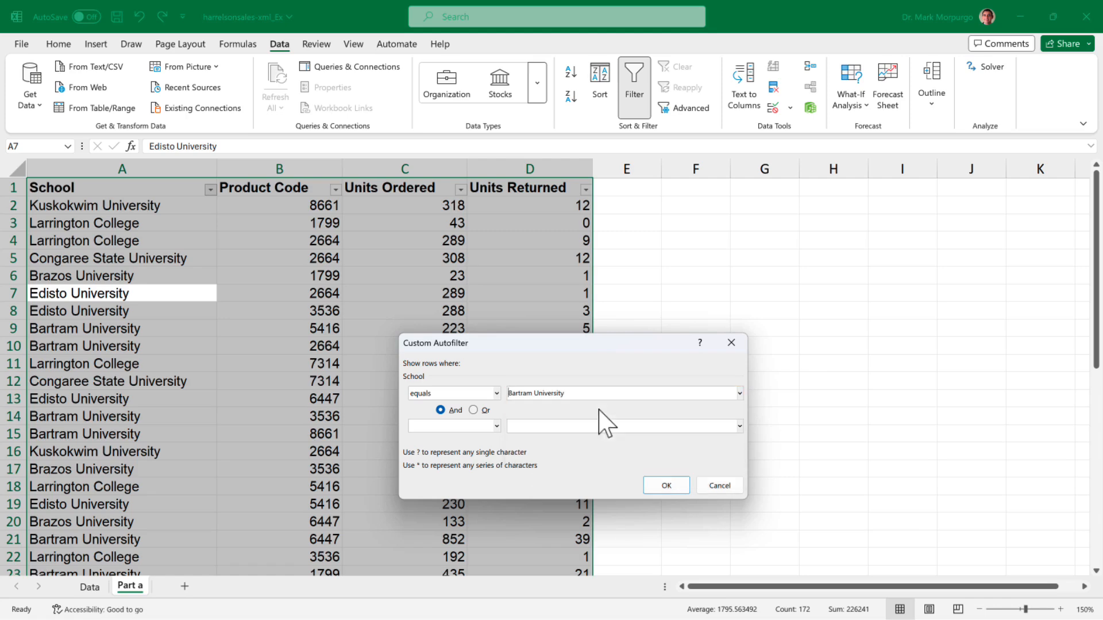
{"action": "left_click", "coordinate": [668, 485]}
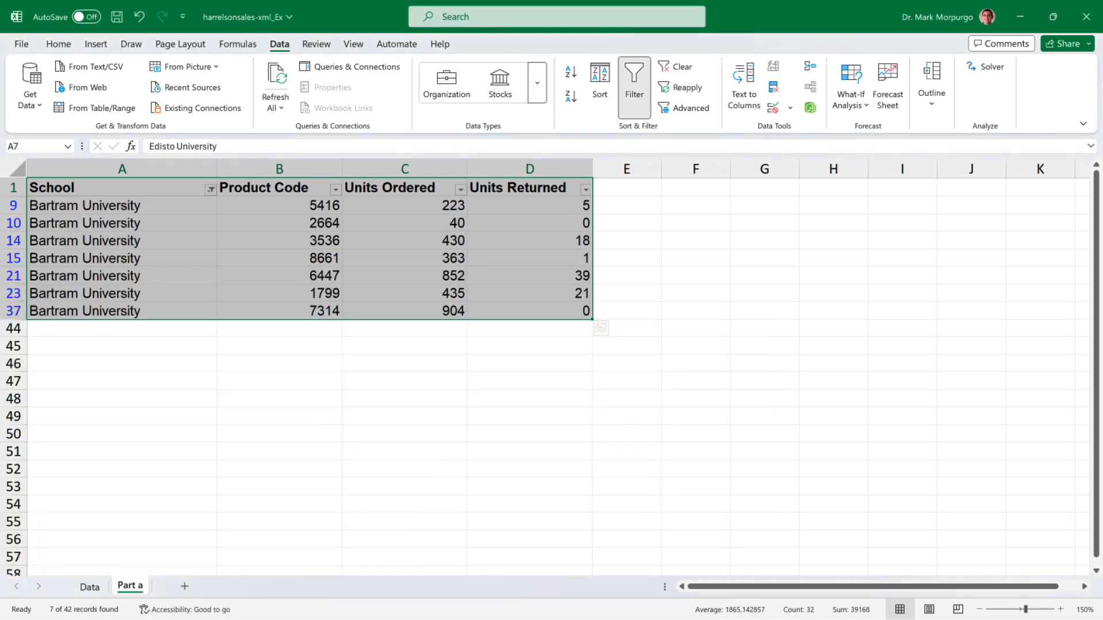
Enter the label "Total" in cell A45, just below the filtered rows
{"action": "left_click", "coordinate": [405, 329]}
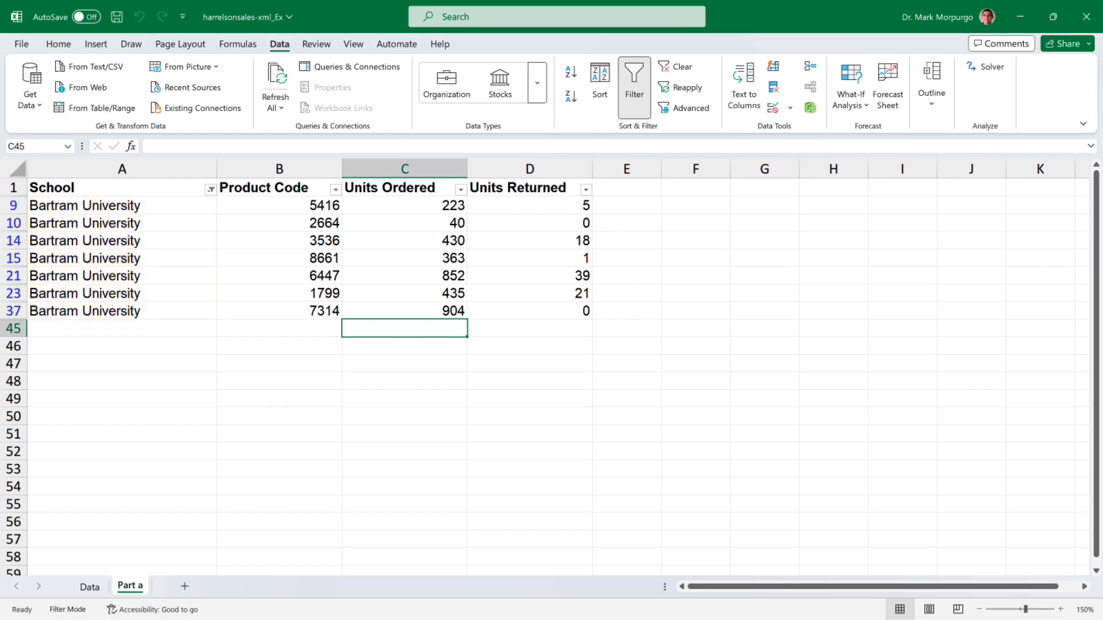
{"action": "left_click", "coordinate": [103, 323]}
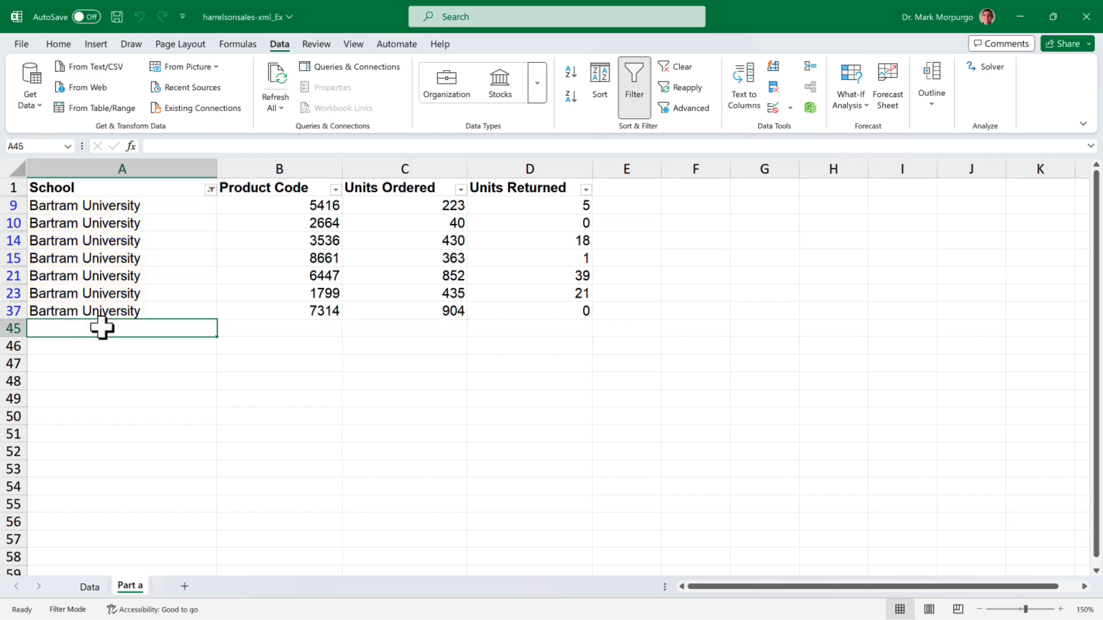
{"action": "type", "text": "Total"}
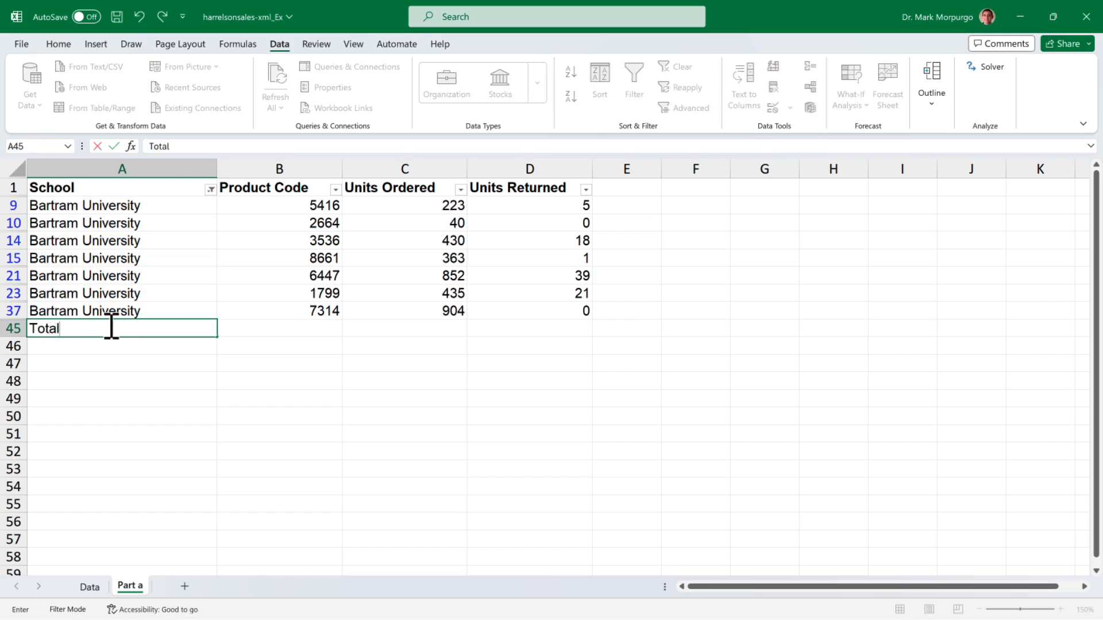
{"action": "key", "text": "Tab"}
Fill the total cells C45:D45 under Units Ordered and Units Returned with green
{"action": "key", "text": "Right"}
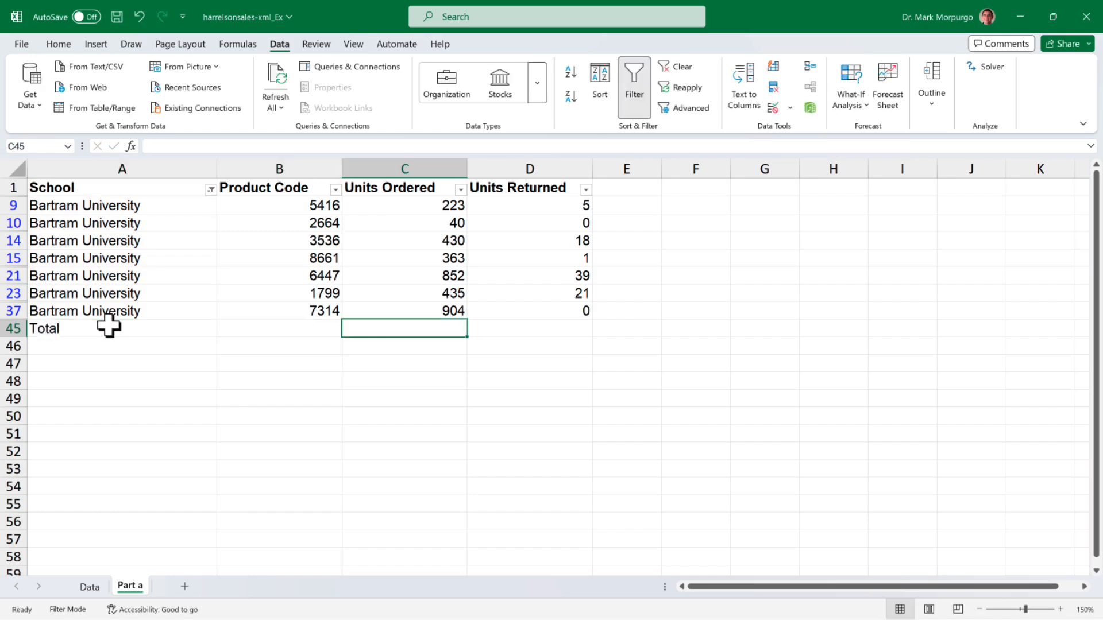
{"action": "key", "text": "shift+Right"}
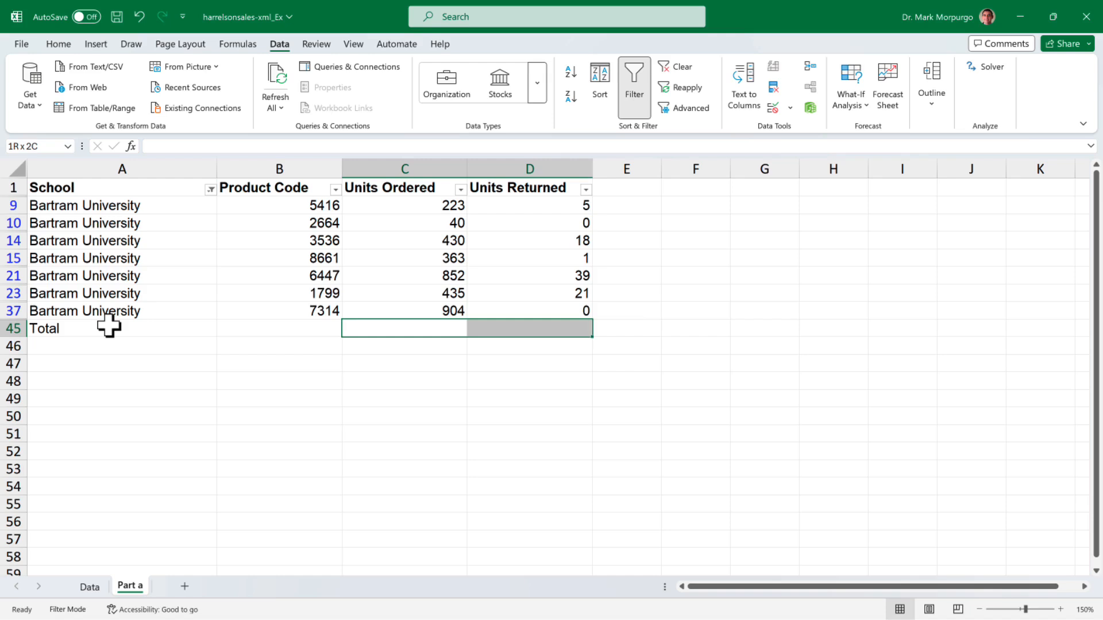
{"action": "left_click", "coordinate": [58, 44]}
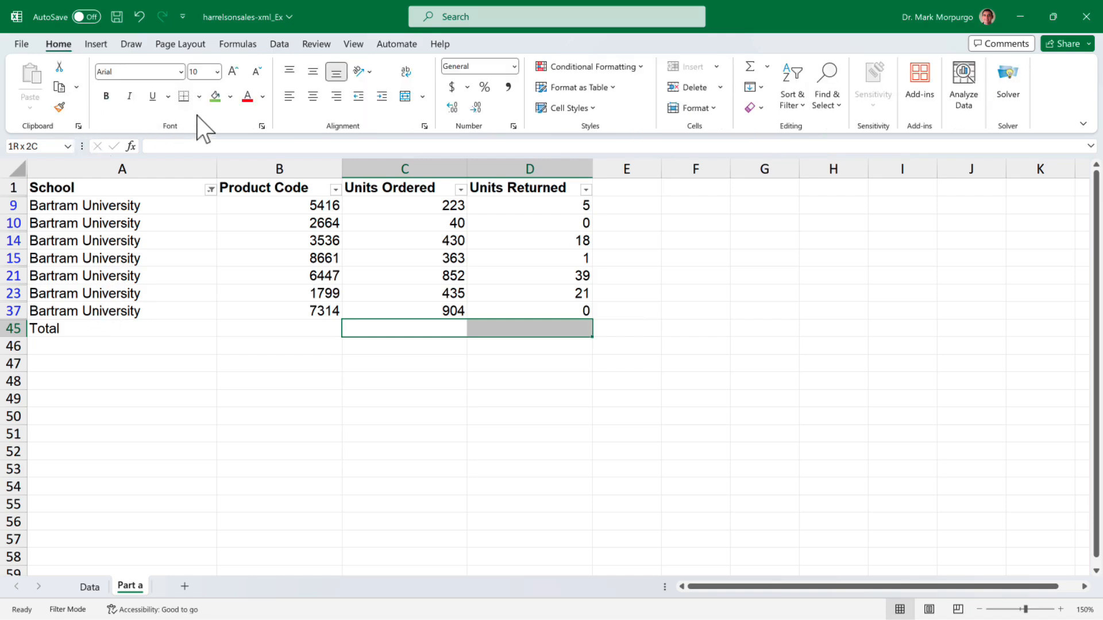
{"action": "left_click", "coordinate": [214, 98]}
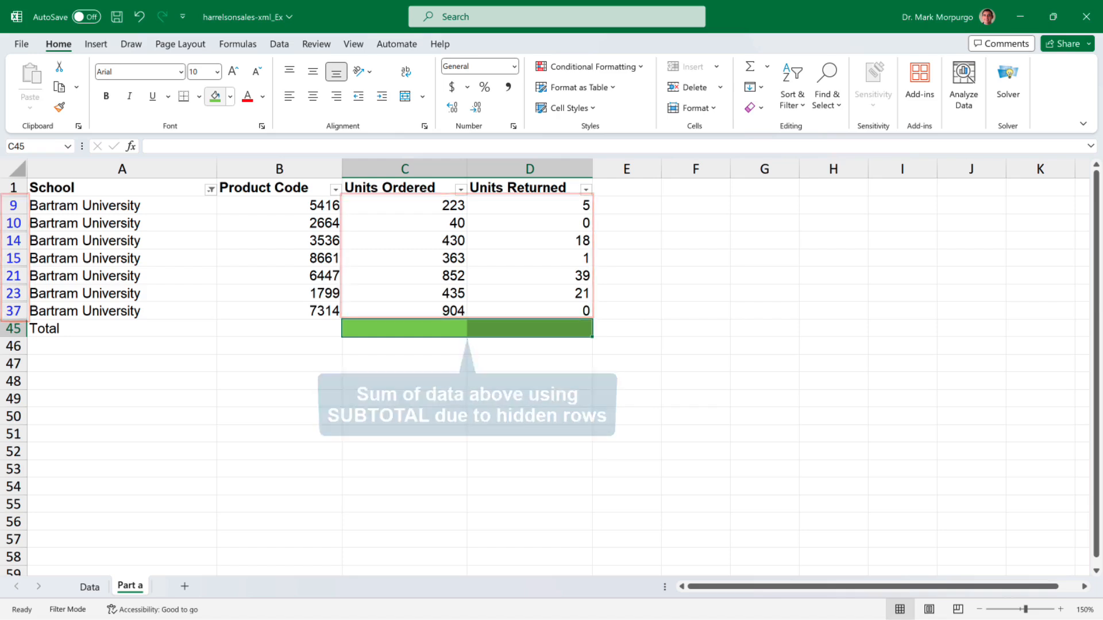
Enter =SUBTOTAL(109,C9:C37) in cell C45 to sum only the visible Units Ordered values
{"action": "left_click", "coordinate": [389, 328]}
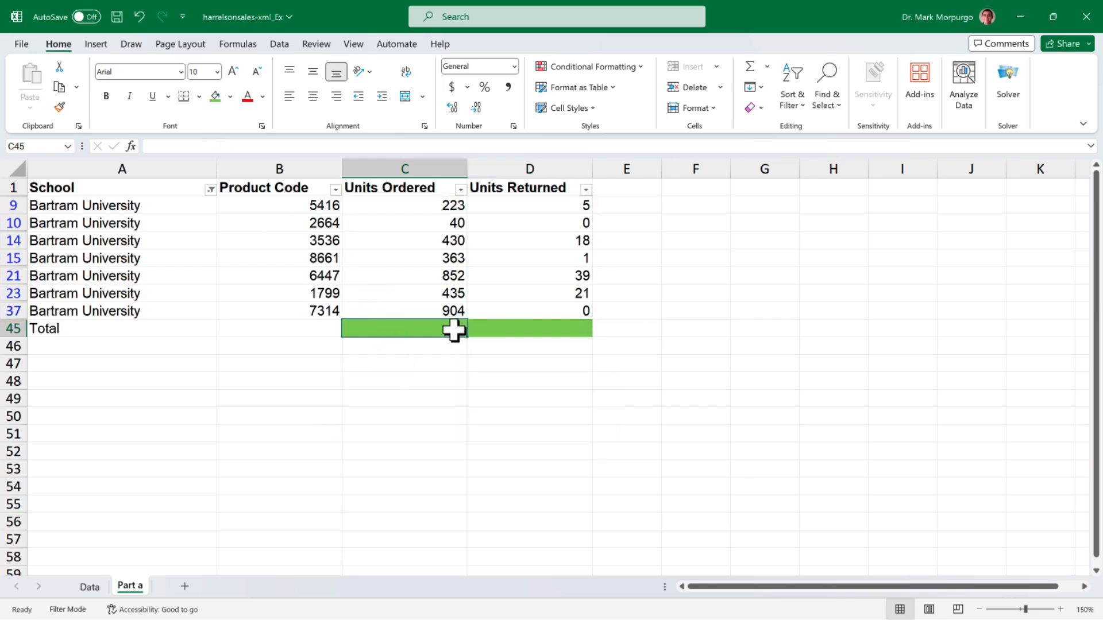
{"action": "type", "text": "=sub"}
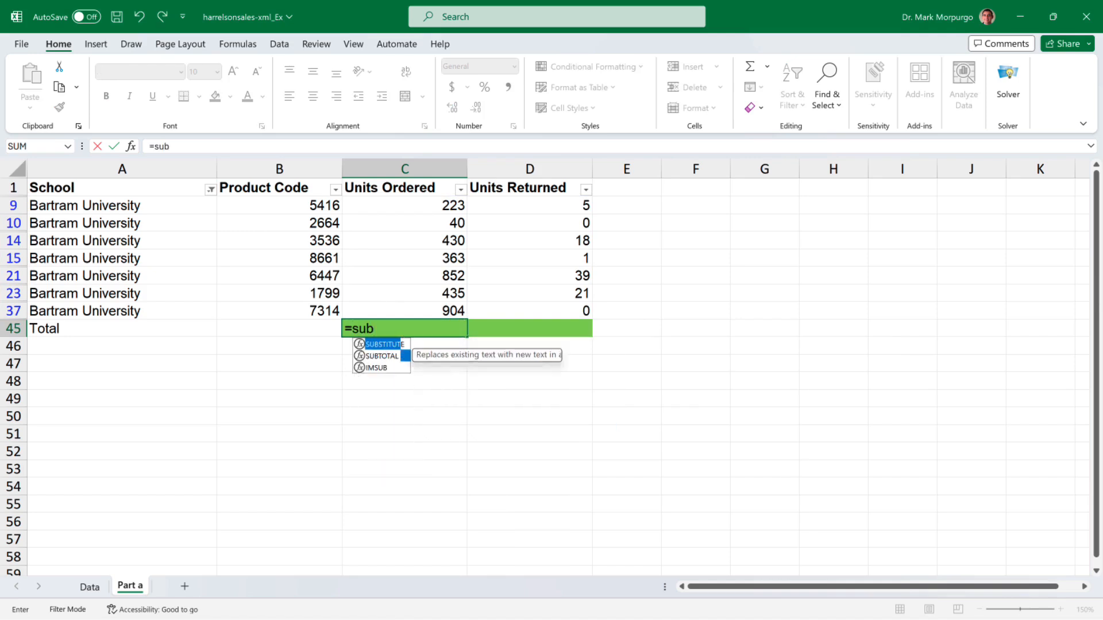
{"action": "key", "text": "Down"}
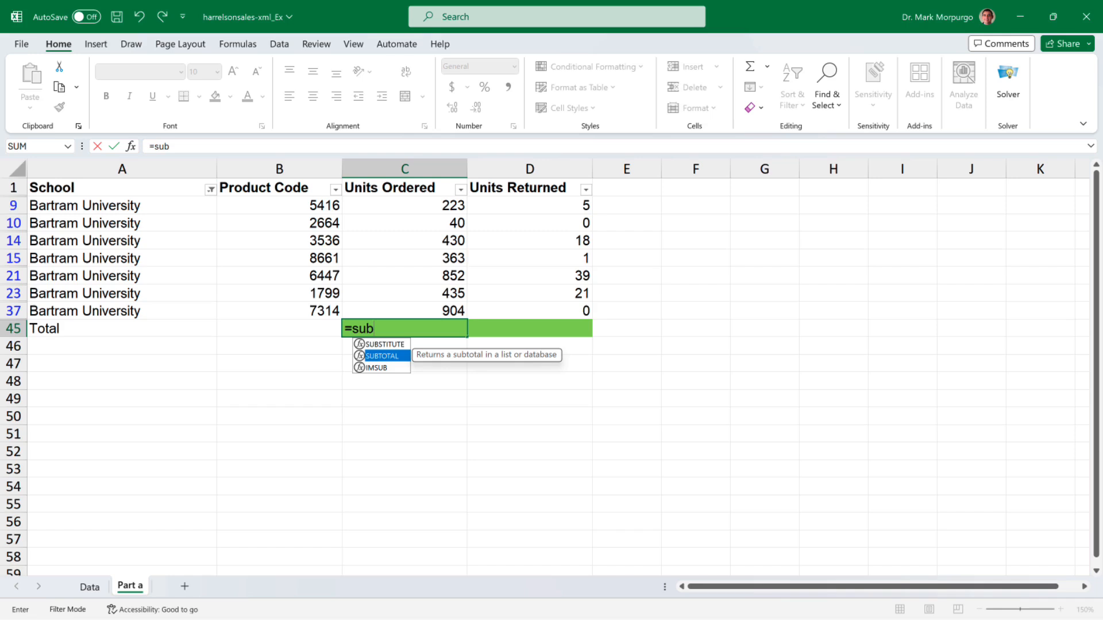
{"action": "key", "text": "Tab"}
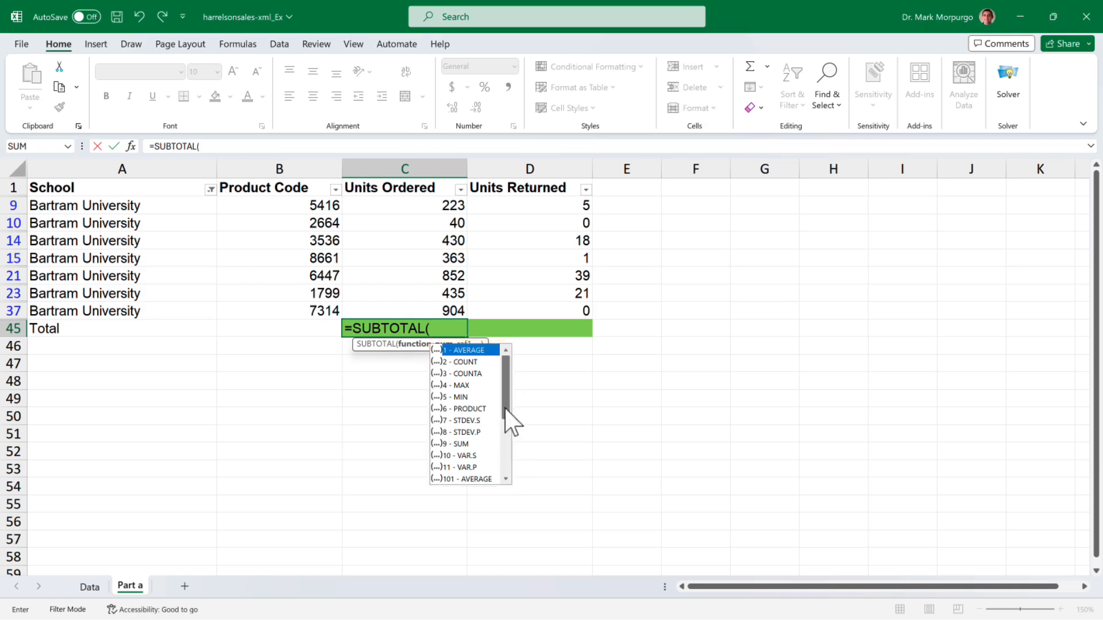
{"action": "left_click_drag", "start_coordinate": [505, 423], "coordinate": [511, 468]}
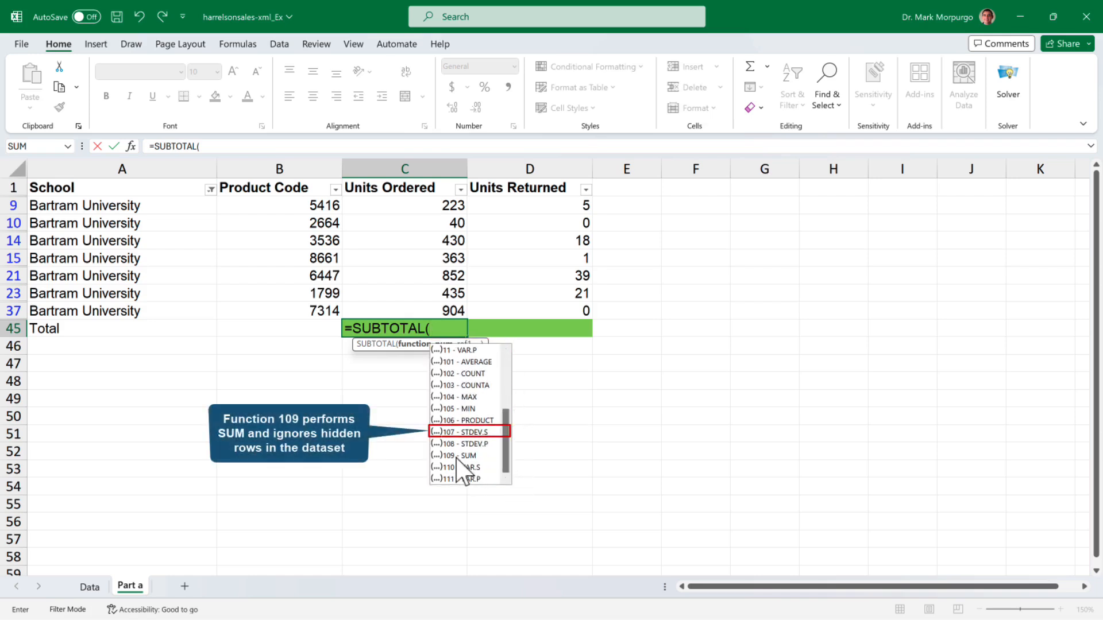
{"action": "left_click", "coordinate": [456, 458]}
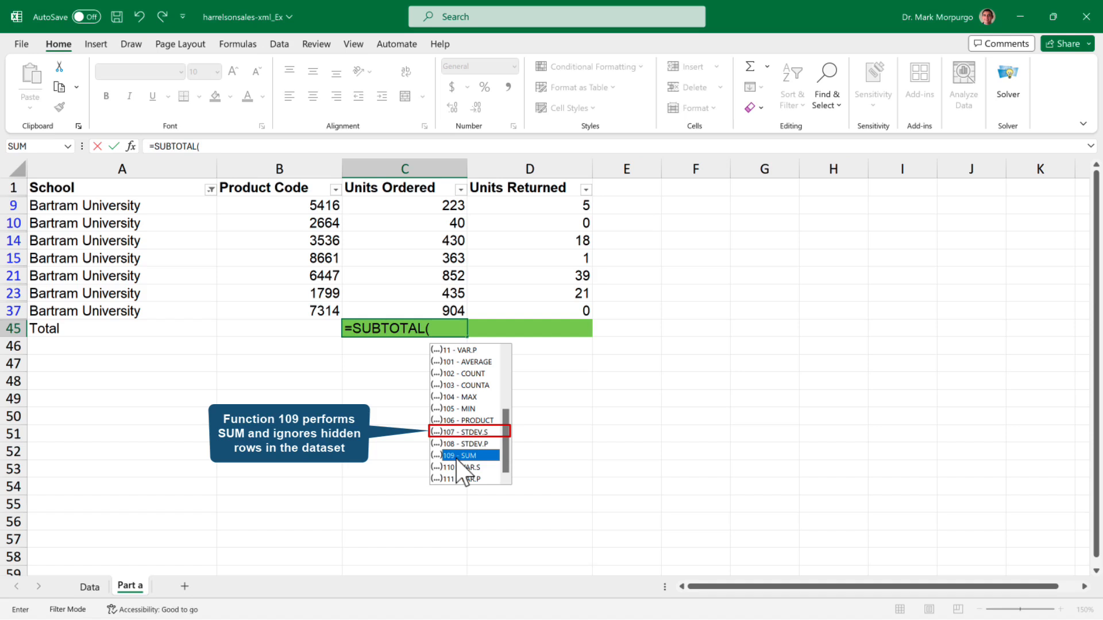
{"action": "double_click", "coordinate": [456, 457]}
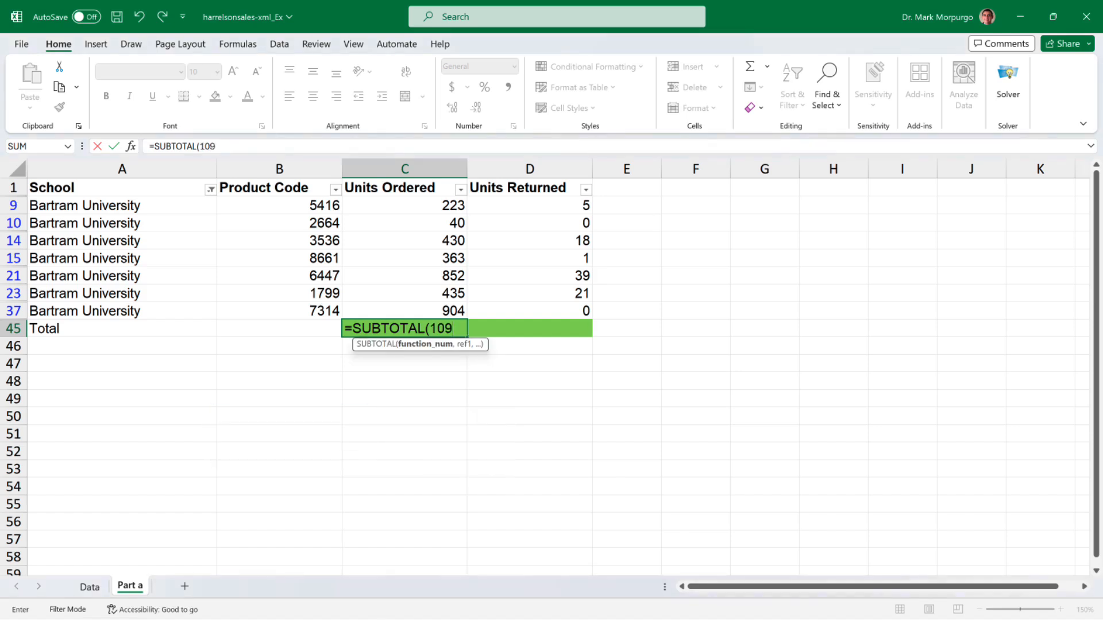
{"action": "type", "text": ","}
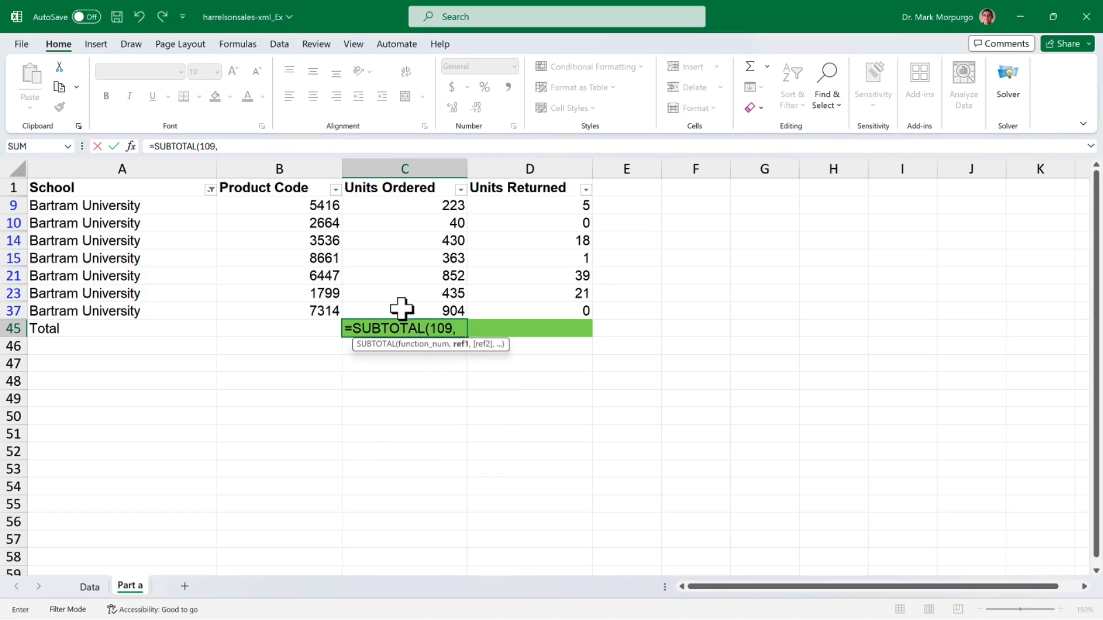
{"action": "left_click_drag", "start_coordinate": [402, 306], "coordinate": [391, 212]}
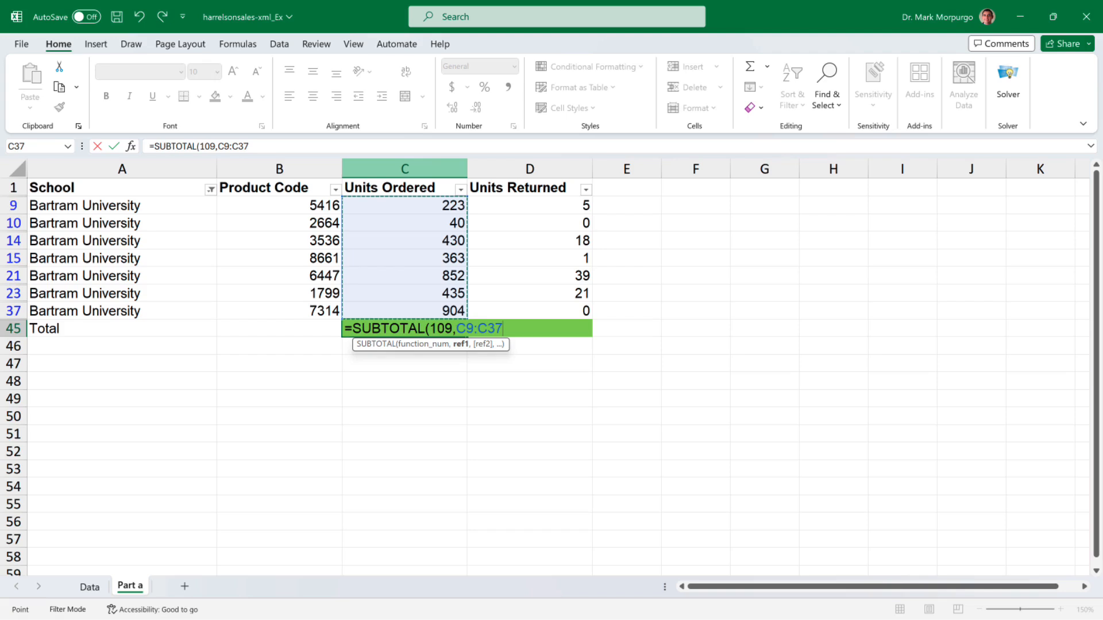
{"action": "type", "text": ")"}
{"action": "key", "text": "Return"}
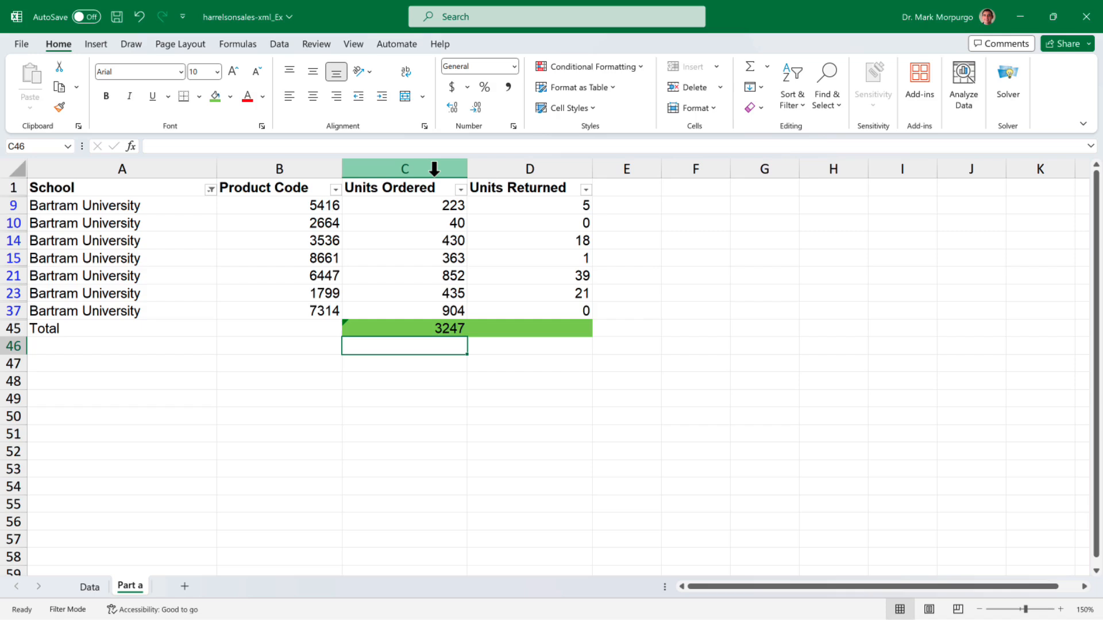
Copy the SUBTOTAL formula from C45 to D45 to total the Units Returned column
{"action": "key", "text": "Up"}
{"action": "key", "text": "ctrl+c"}
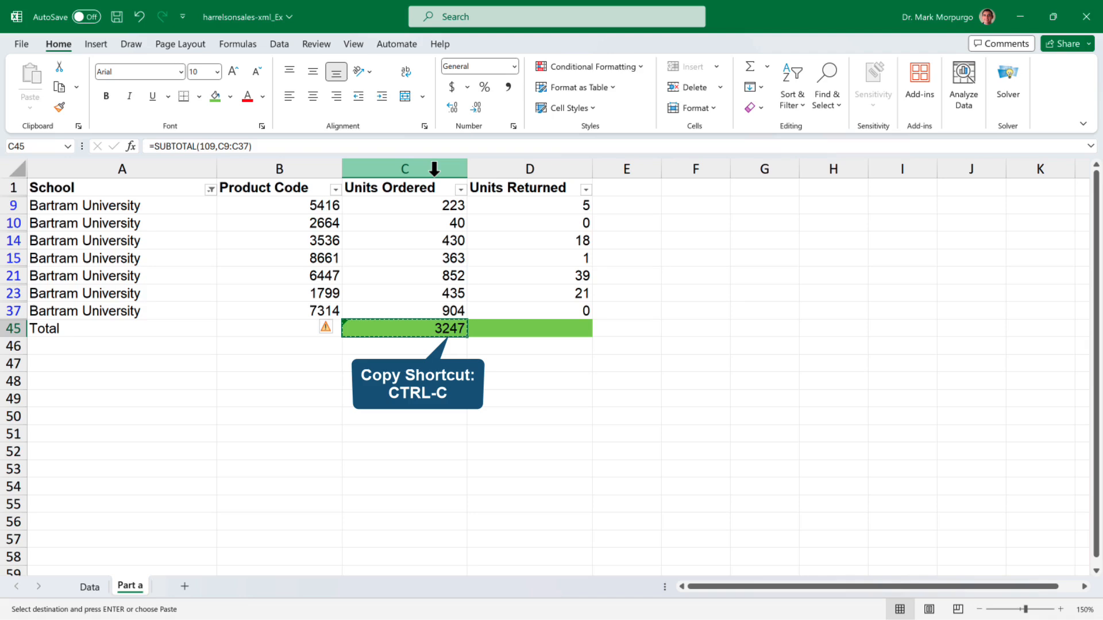
{"action": "key", "text": "Right"}
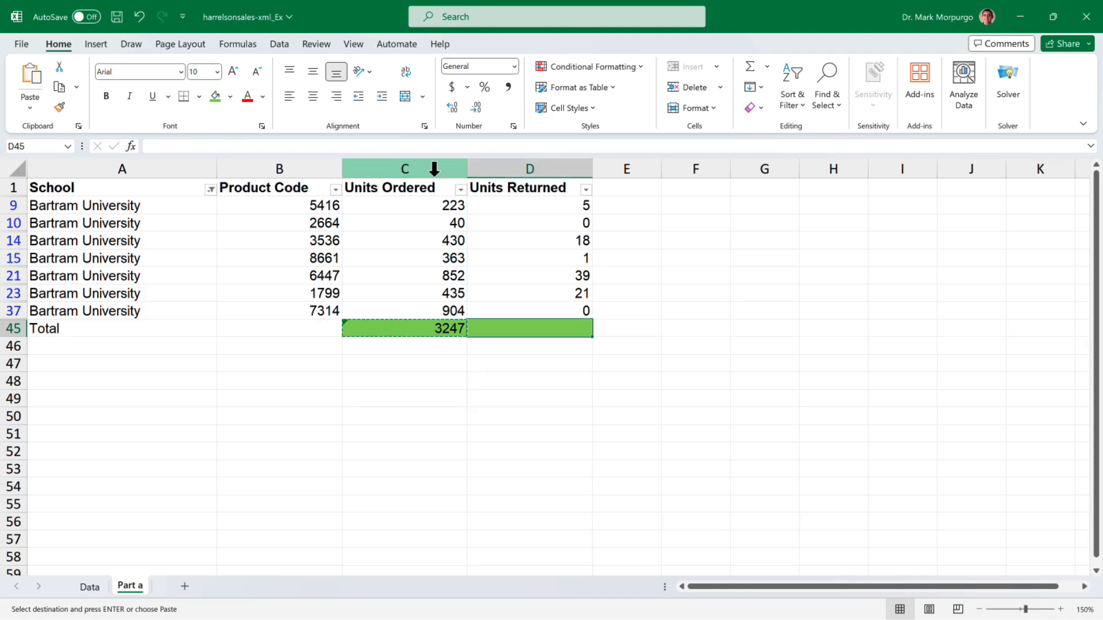
{"action": "key", "text": "ctrl+v"}
{"action": "left_click", "coordinate": [122, 346]}
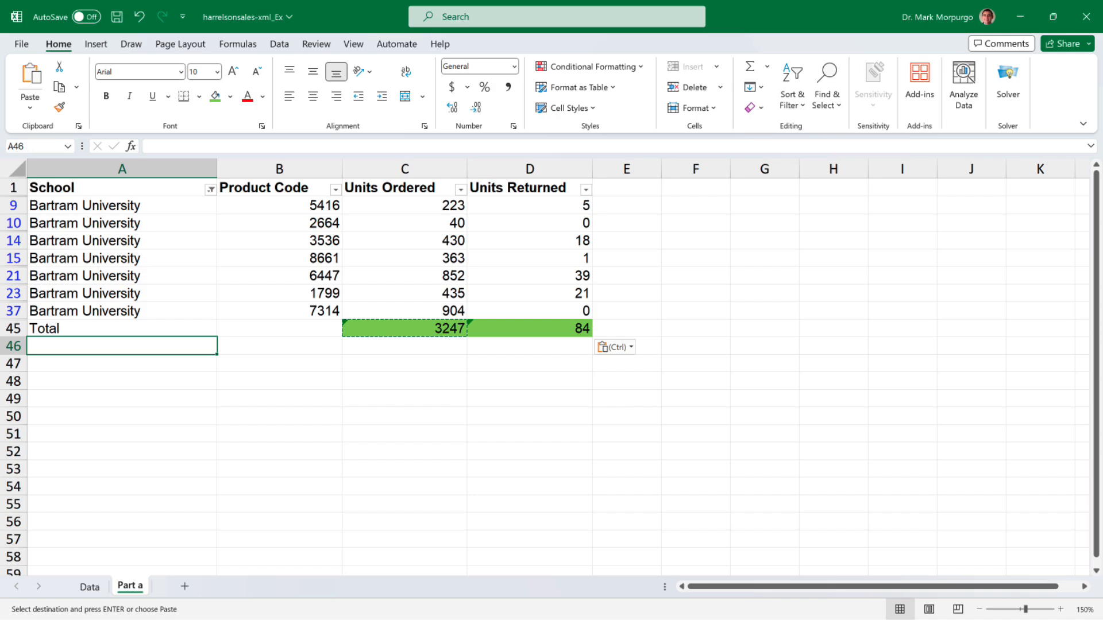
Create a copy of the Data sheet and place it at the end of the workbook
{"action": "left_click", "coordinate": [93, 589]}
{"action": "right_click", "coordinate": [95, 591]}
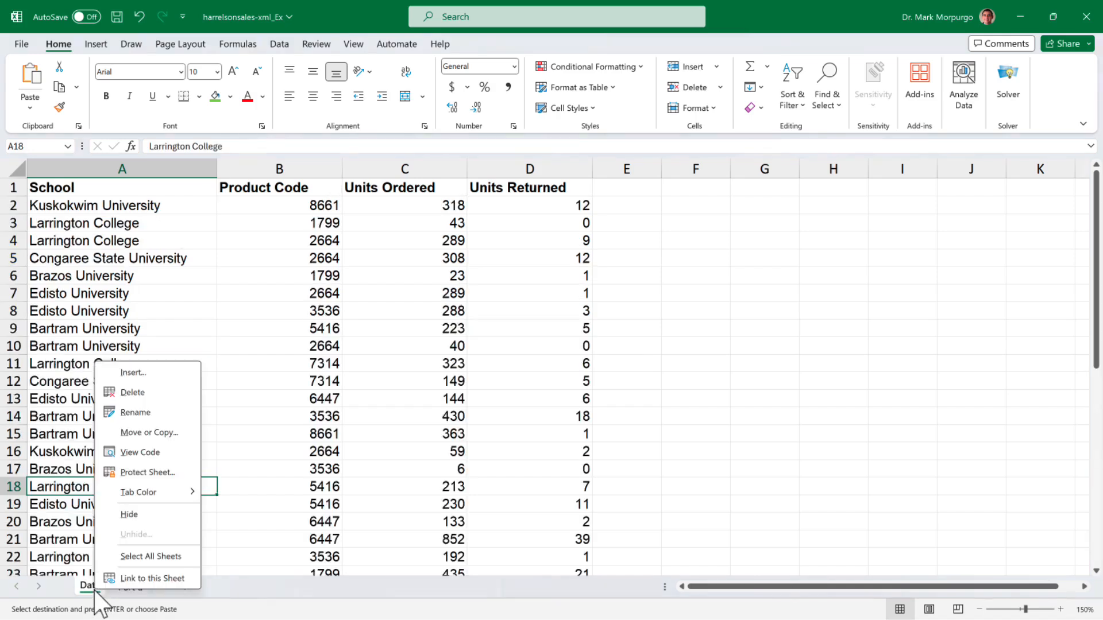
{"action": "left_click", "coordinate": [171, 434]}
{"action": "left_click", "coordinate": [107, 523]}
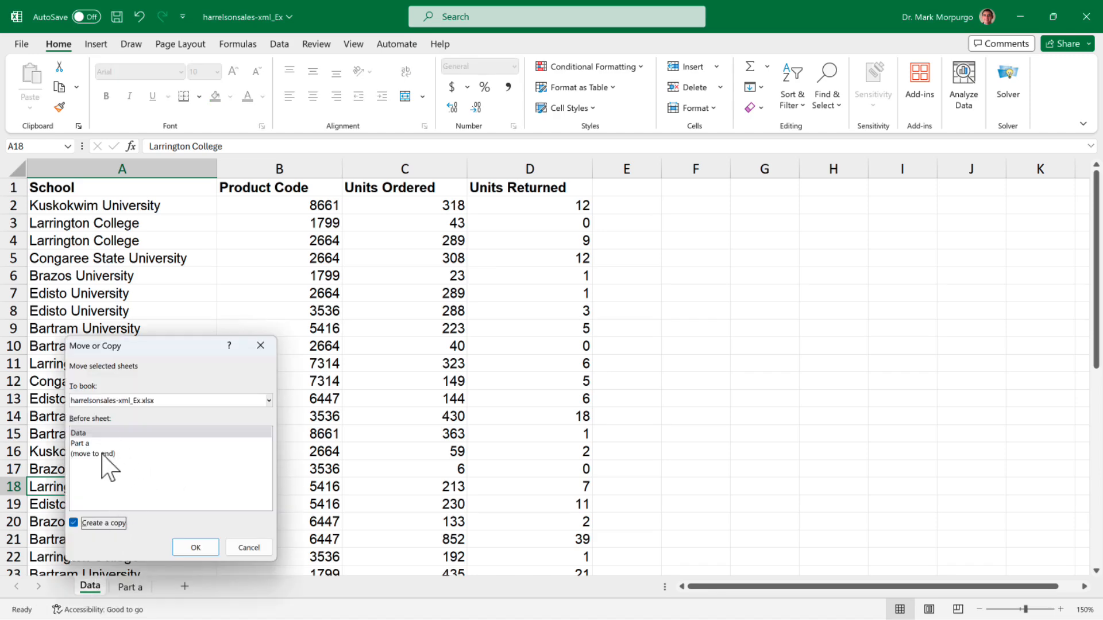
{"action": "left_click", "coordinate": [109, 454]}
{"action": "left_click", "coordinate": [198, 547]}
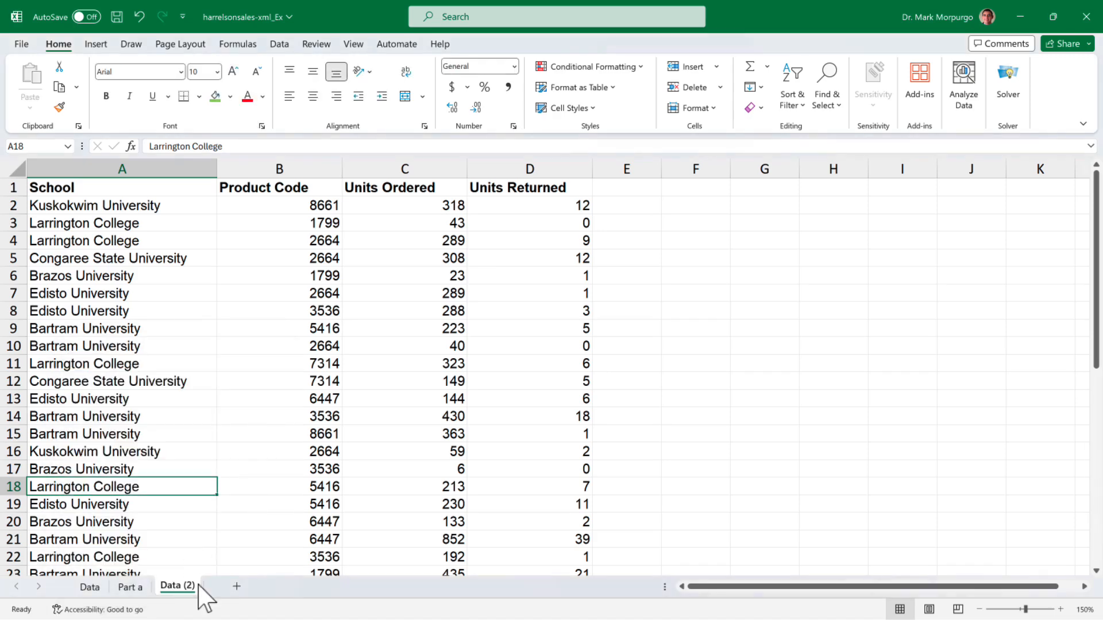
Rename the copied Data sheet as Part b
{"action": "double_click", "coordinate": [177, 586]}
{"action": "type", "text": "Par"}
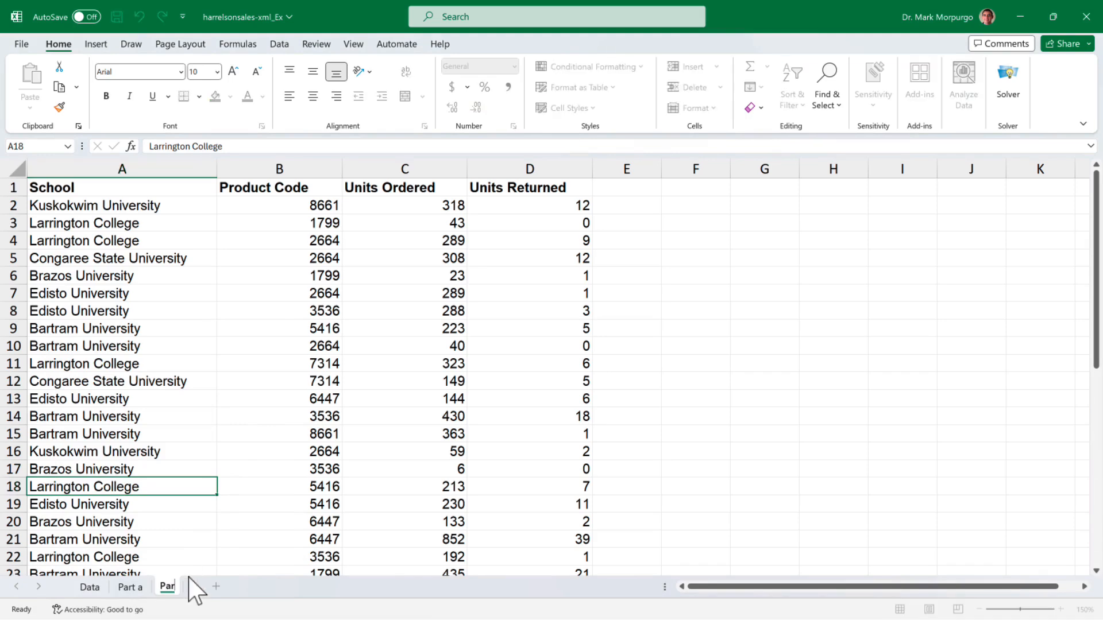
{"action": "type", "text": "t b"}
{"action": "key", "text": "Return"}
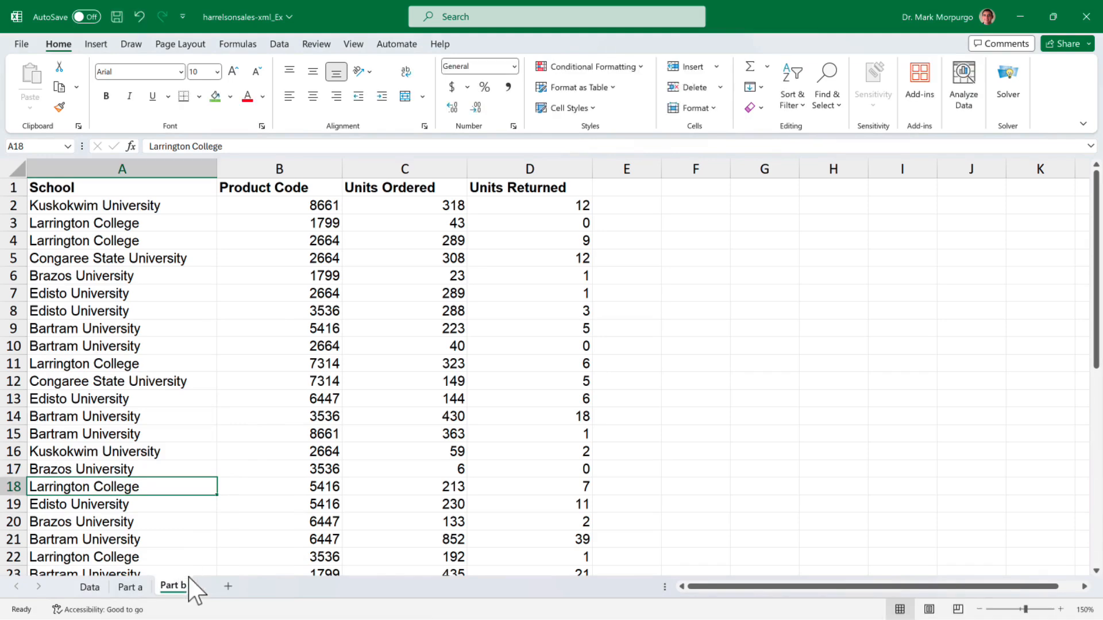
Turn on filtering for the whole sales table on the Part b sheet and open the Product Code filter options
{"action": "left_click", "coordinate": [130, 328]}
{"action": "key", "text": "ctrl+a"}
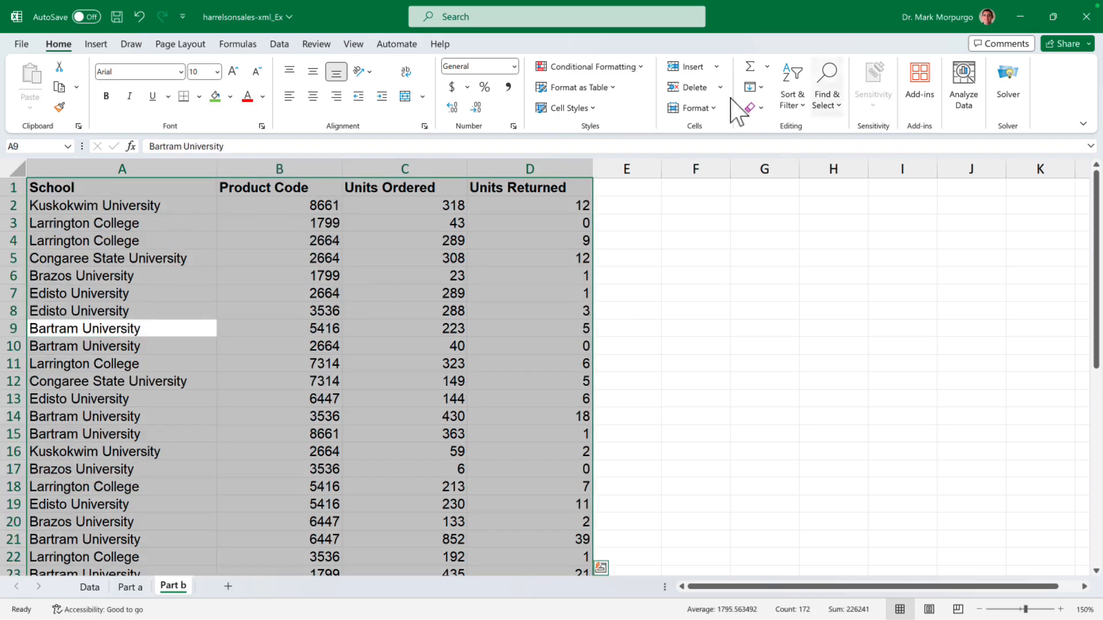
{"action": "left_click", "coordinate": [279, 45]}
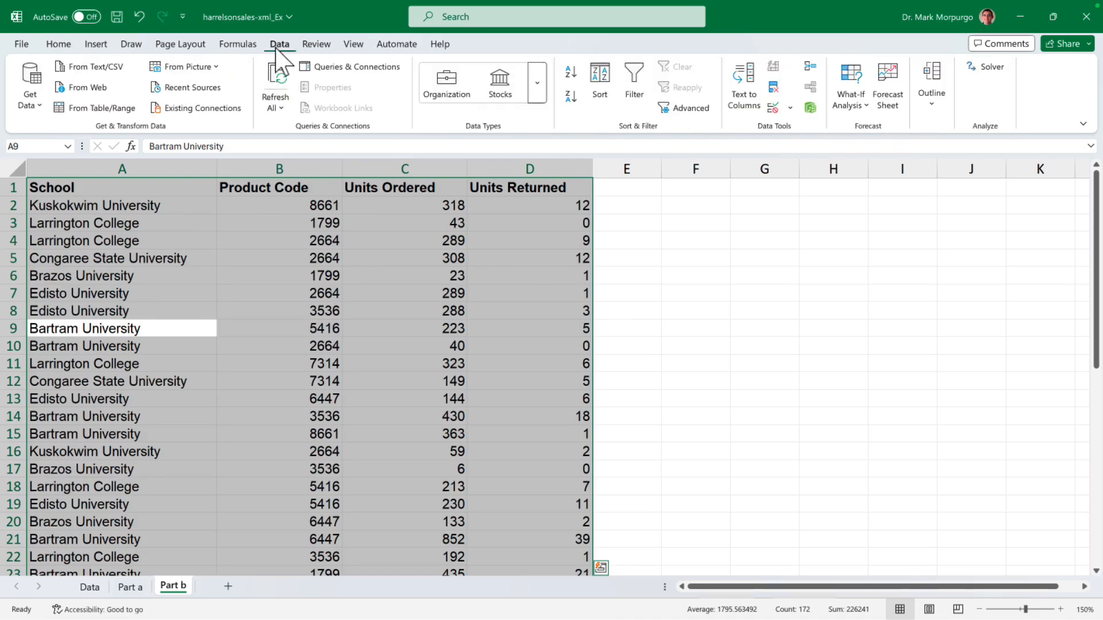
{"action": "left_click", "coordinate": [634, 82]}
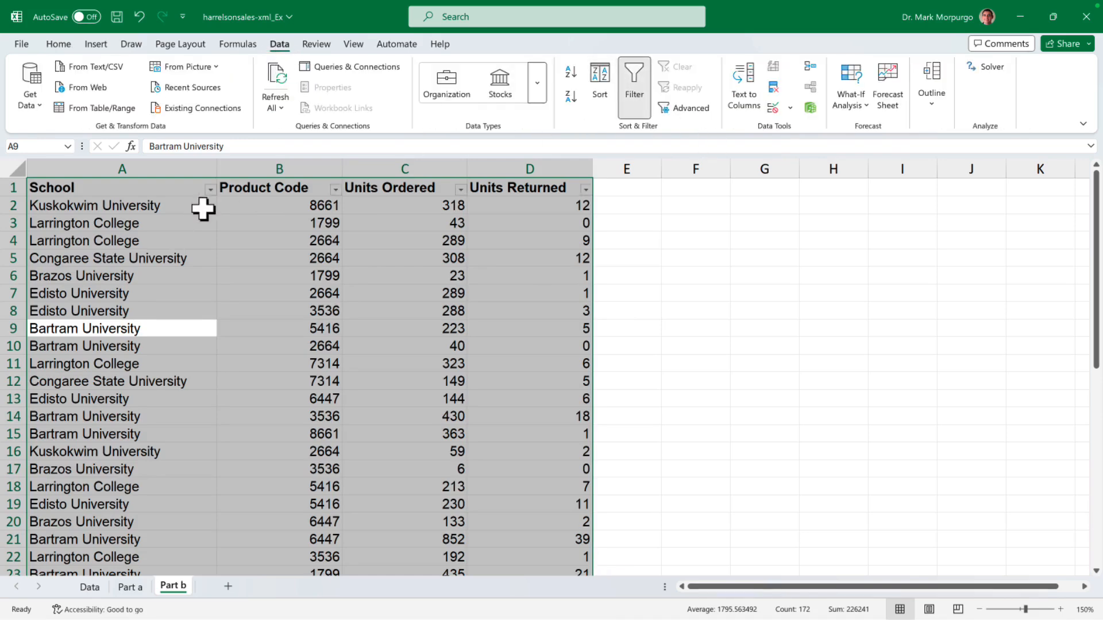
{"action": "left_click", "coordinate": [335, 189]}
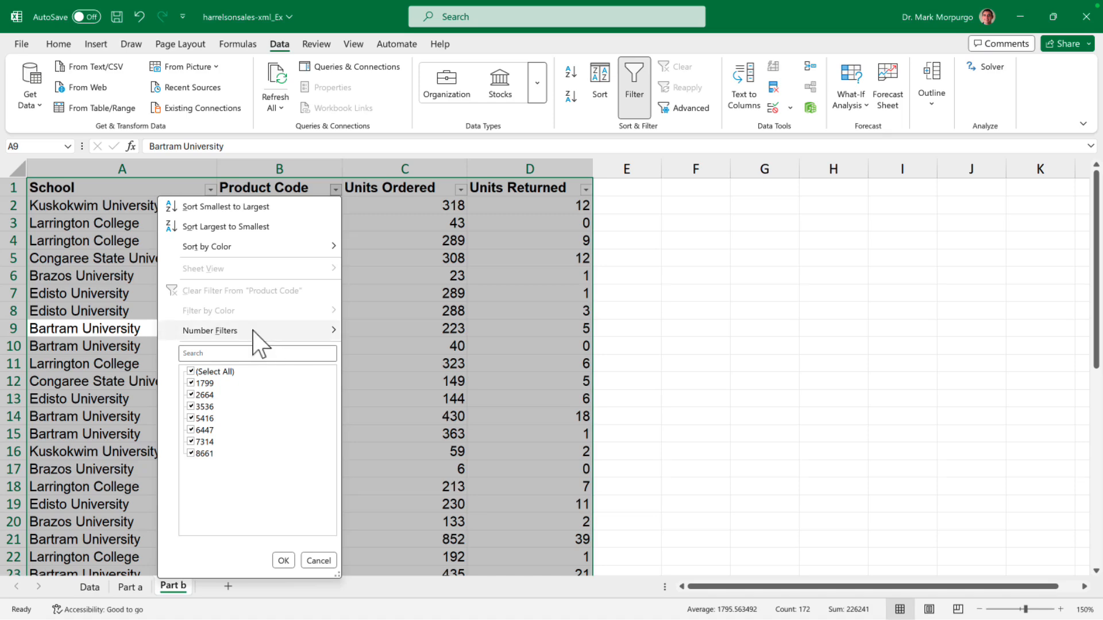
{"action": "mouse_move", "coordinate": [253, 331]}
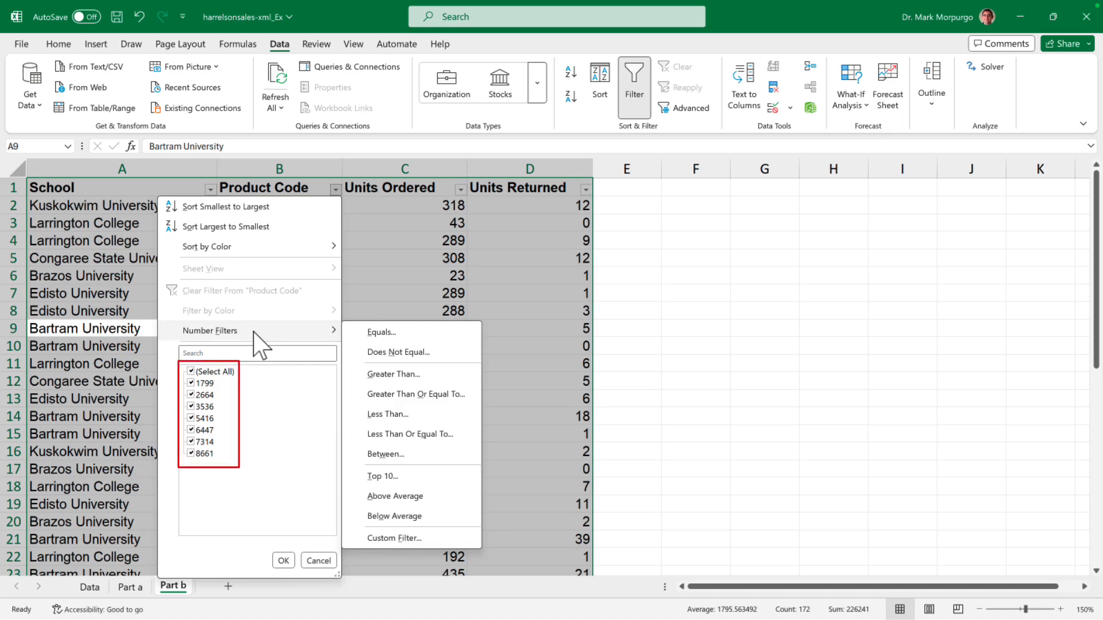
{"action": "left_click", "coordinate": [192, 372]}
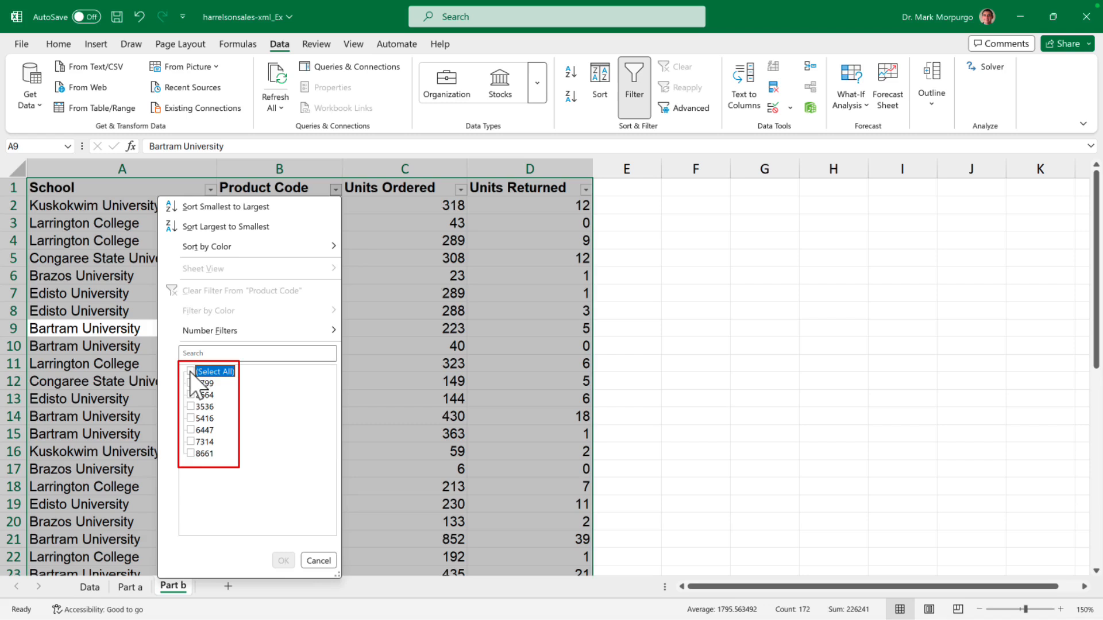
{"action": "left_click", "coordinate": [192, 442]}
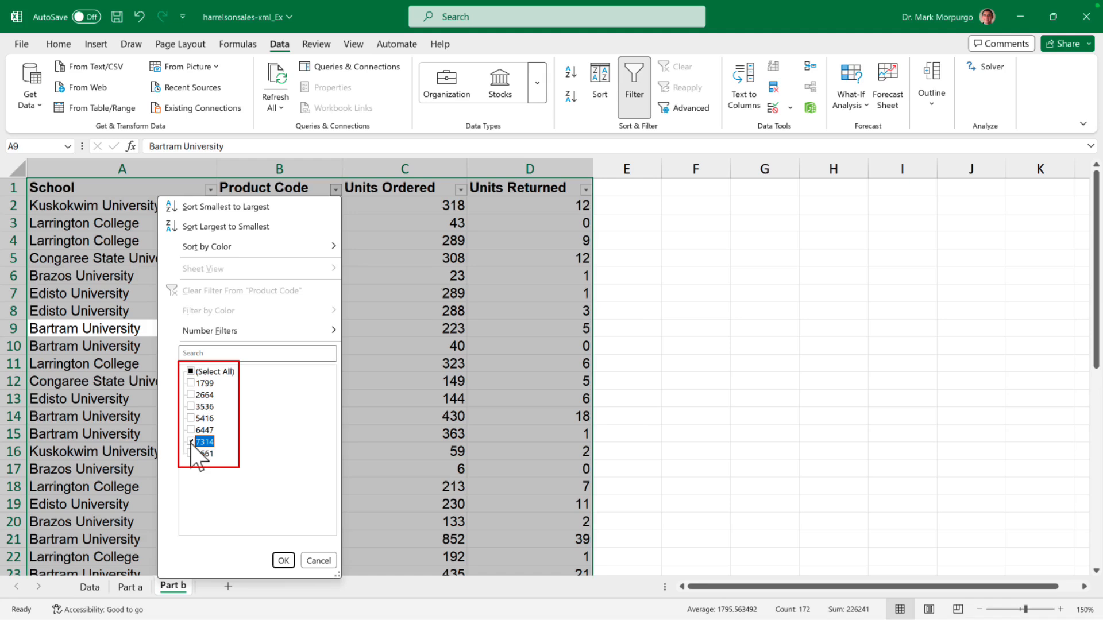
{"action": "left_click", "coordinate": [191, 372]}
Filter the Product Code column with a number filter to show only rows equal to 7314
{"action": "mouse_move", "coordinate": [225, 332]}
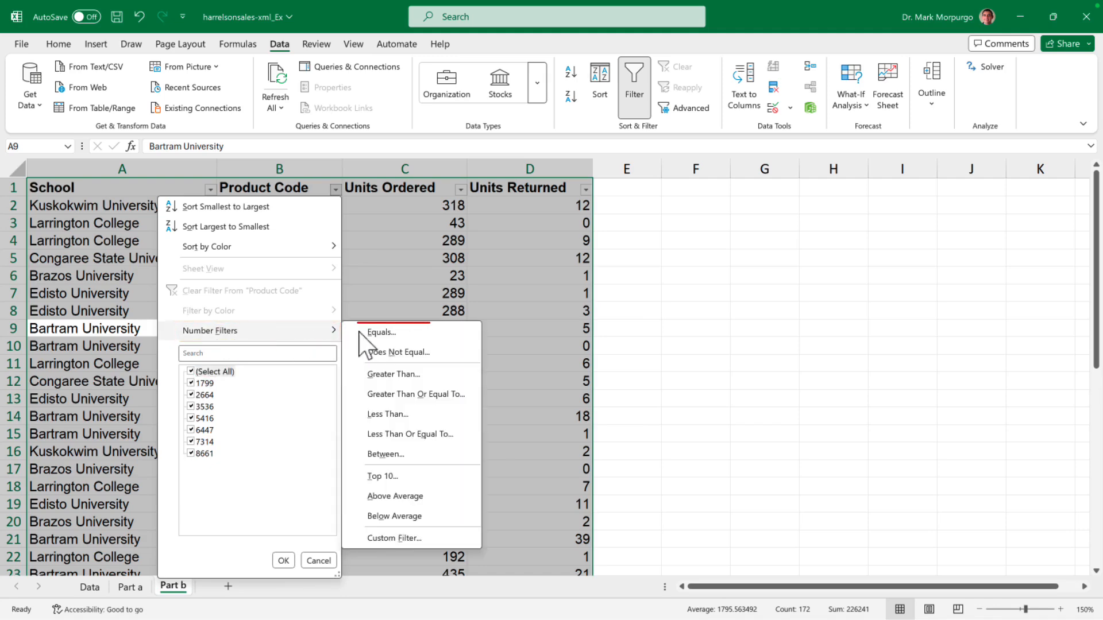
{"action": "left_click", "coordinate": [380, 333]}
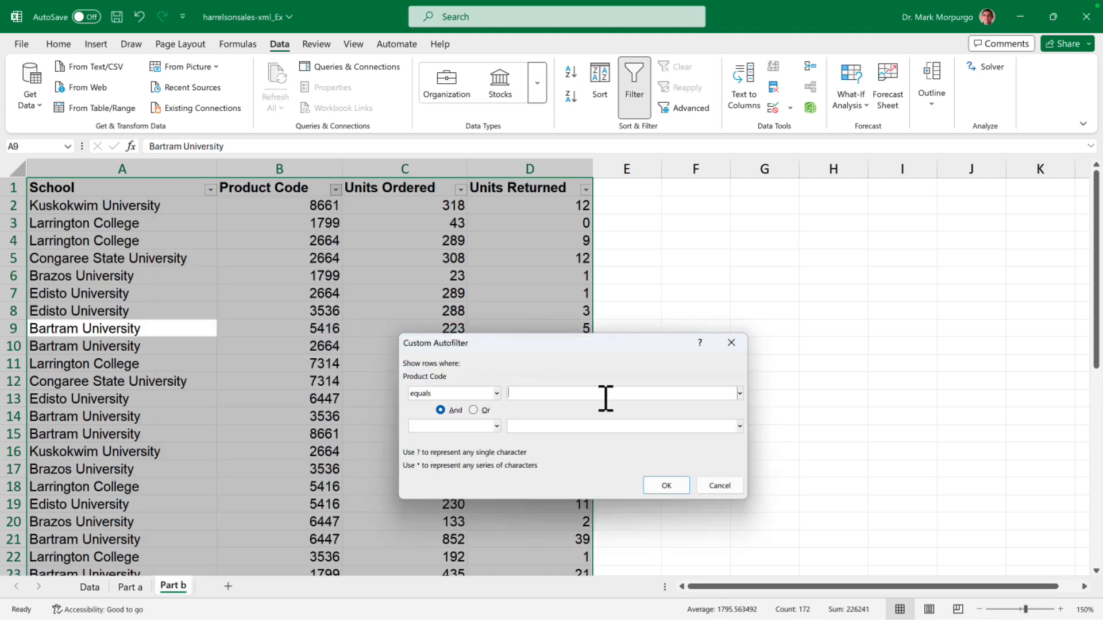
{"action": "left_click", "coordinate": [739, 393]}
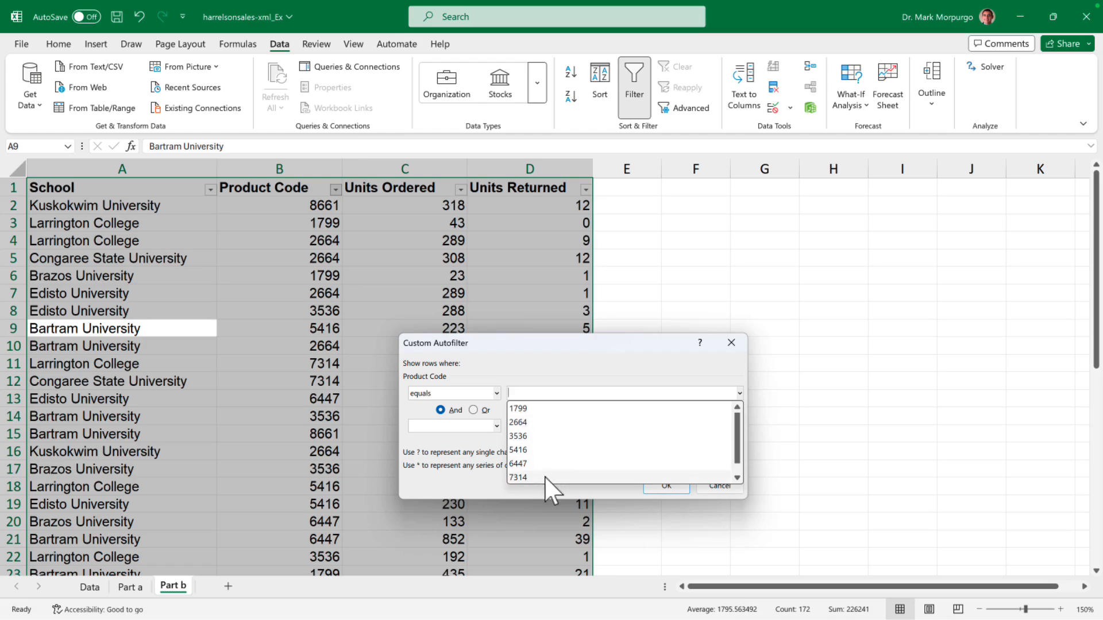
{"action": "left_click", "coordinate": [520, 478]}
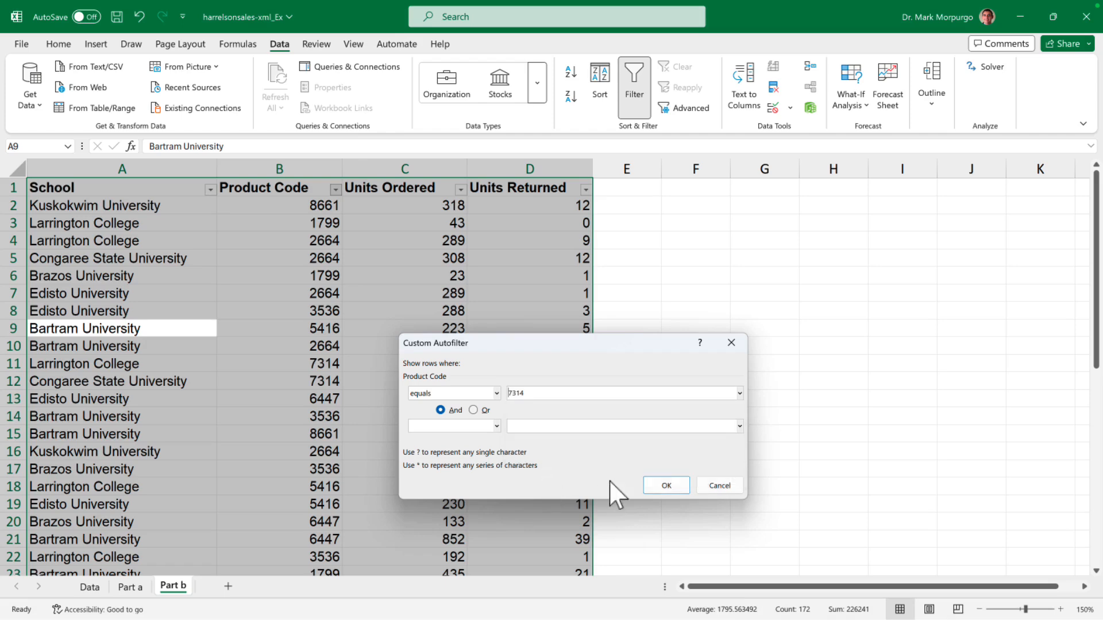
{"action": "left_click", "coordinate": [664, 484]}
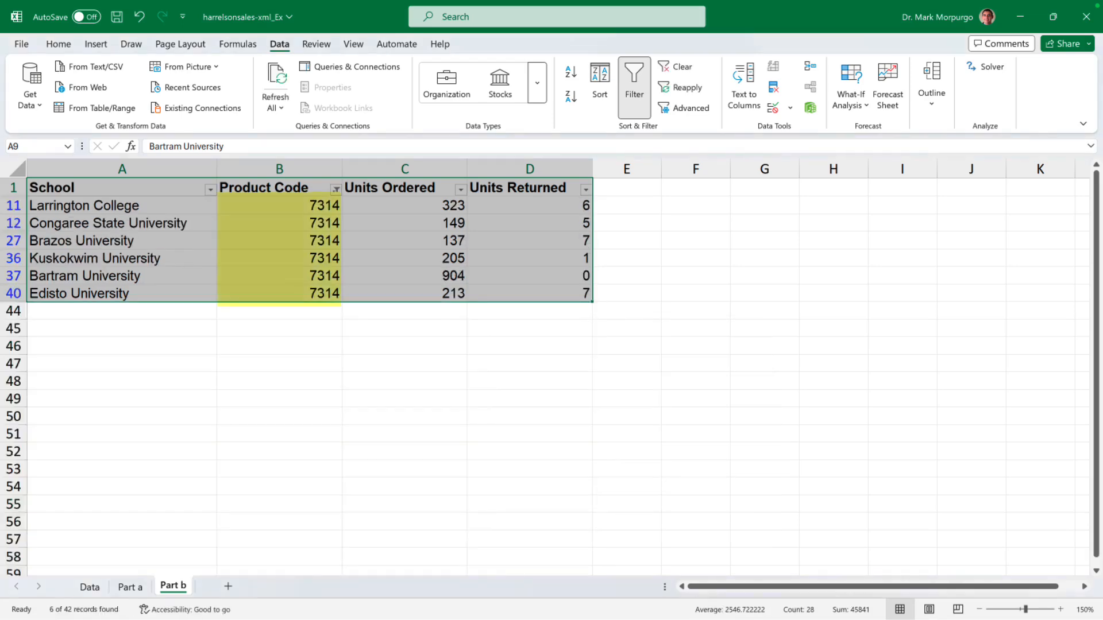
Enter the label Total in cell A44 below the filtered rows
{"action": "left_click", "coordinate": [147, 315]}
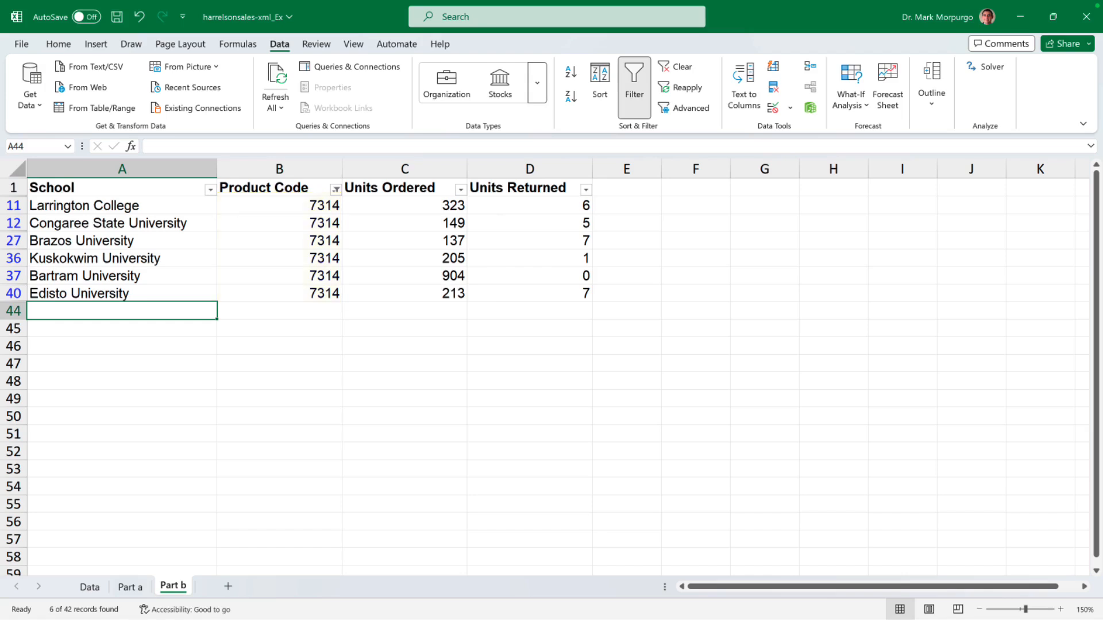
{"action": "type", "text": "Total"}
{"action": "key", "text": "Tab"}
Enter =SUBTOTAL(109,C11:C40) in cell C44 to sum only the visible Units Ordered values
{"action": "key", "text": "Tab"}
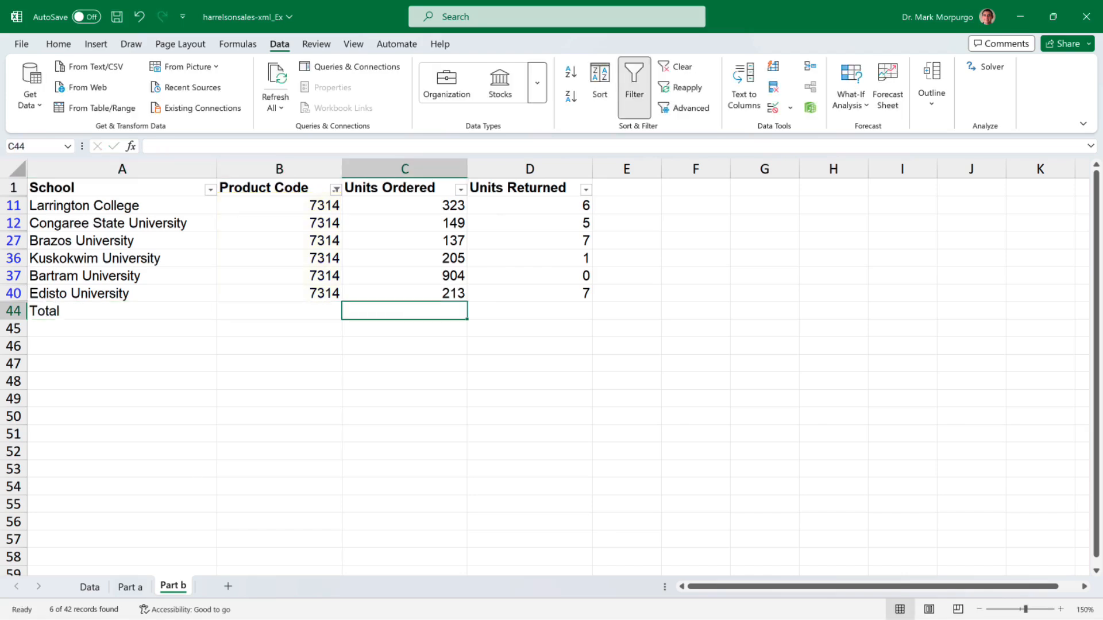
{"action": "type", "text": "=sub"}
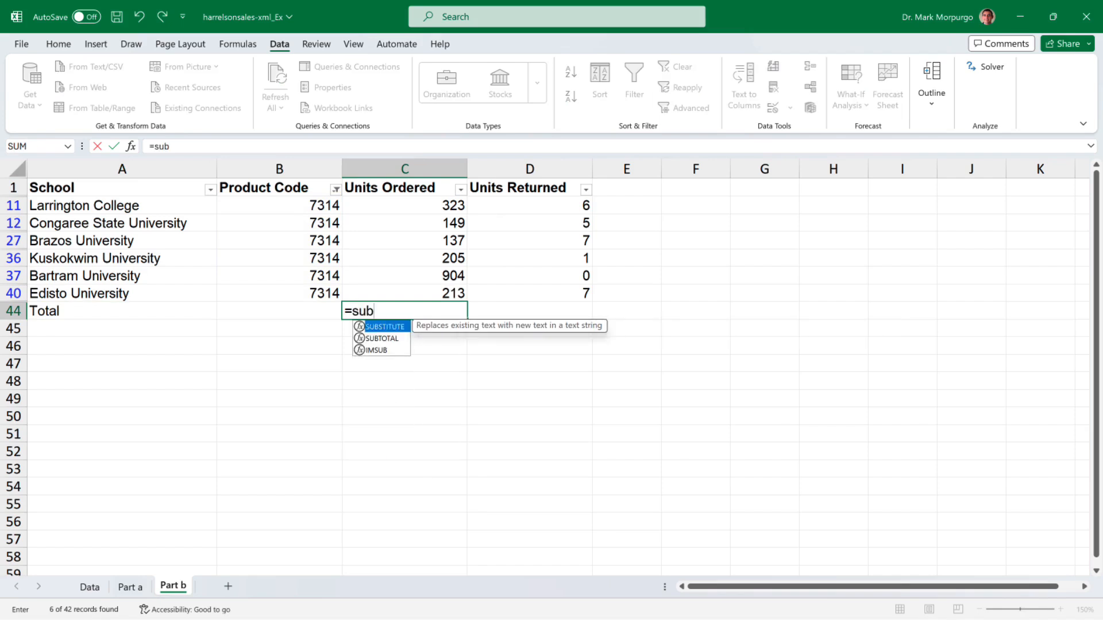
{"action": "key", "text": "Down"}
{"action": "key", "text": "Tab"}
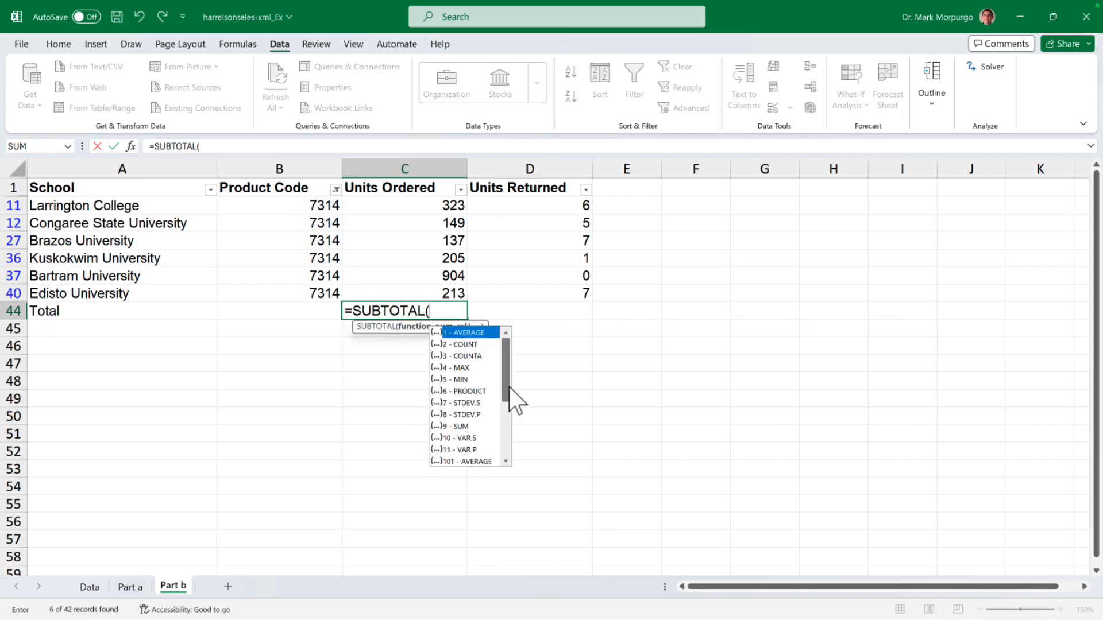
{"action": "left_click_drag", "start_coordinate": [510, 401], "coordinate": [512, 457]}
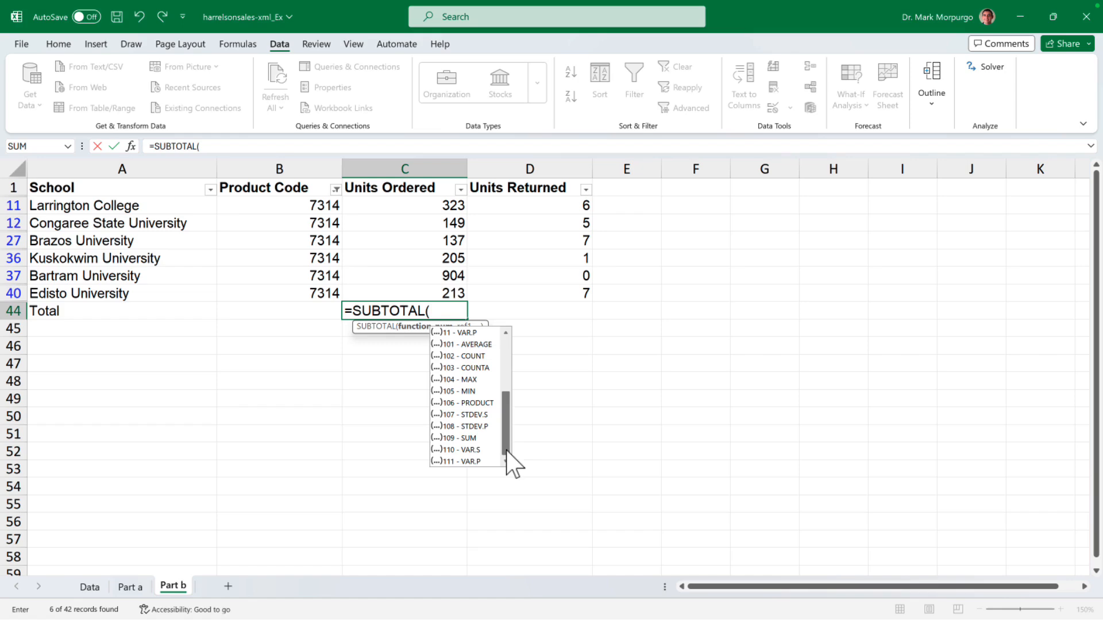
{"action": "double_click", "coordinate": [468, 439]}
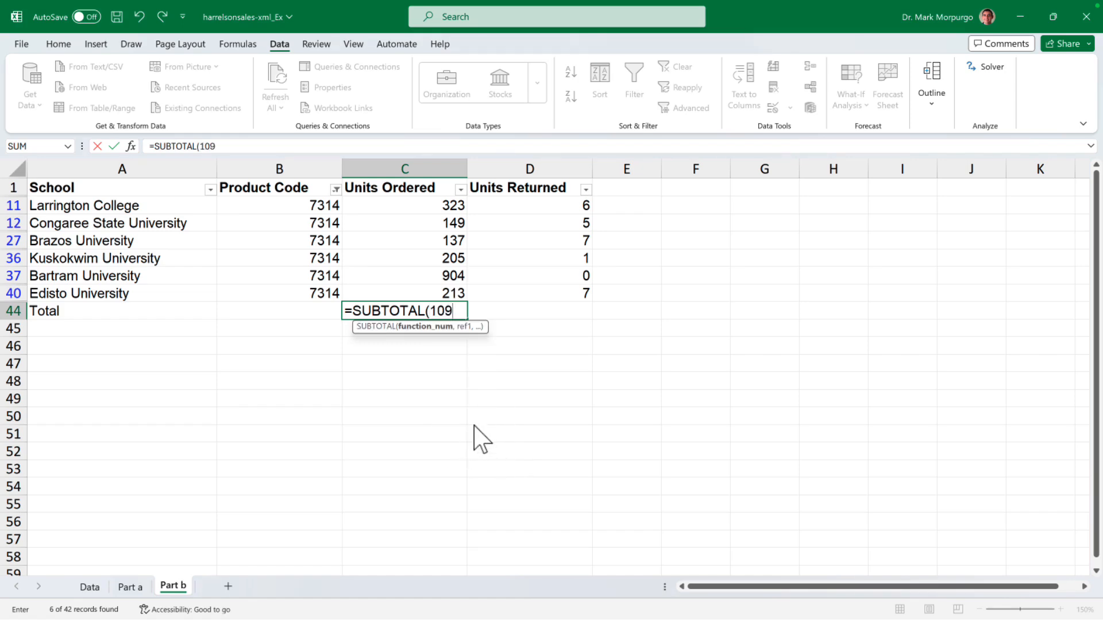
{"action": "type", "text": ","}
{"action": "left_click_drag", "start_coordinate": [428, 292], "coordinate": [420, 212]}
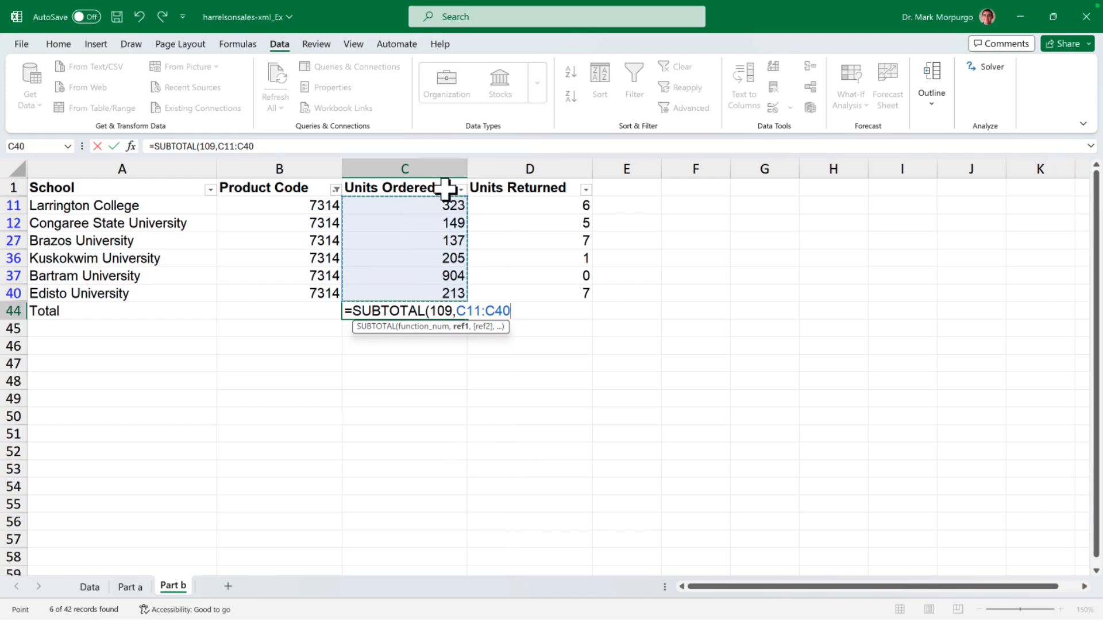
{"action": "type", "text": ")"}
{"action": "key", "text": "Return"}
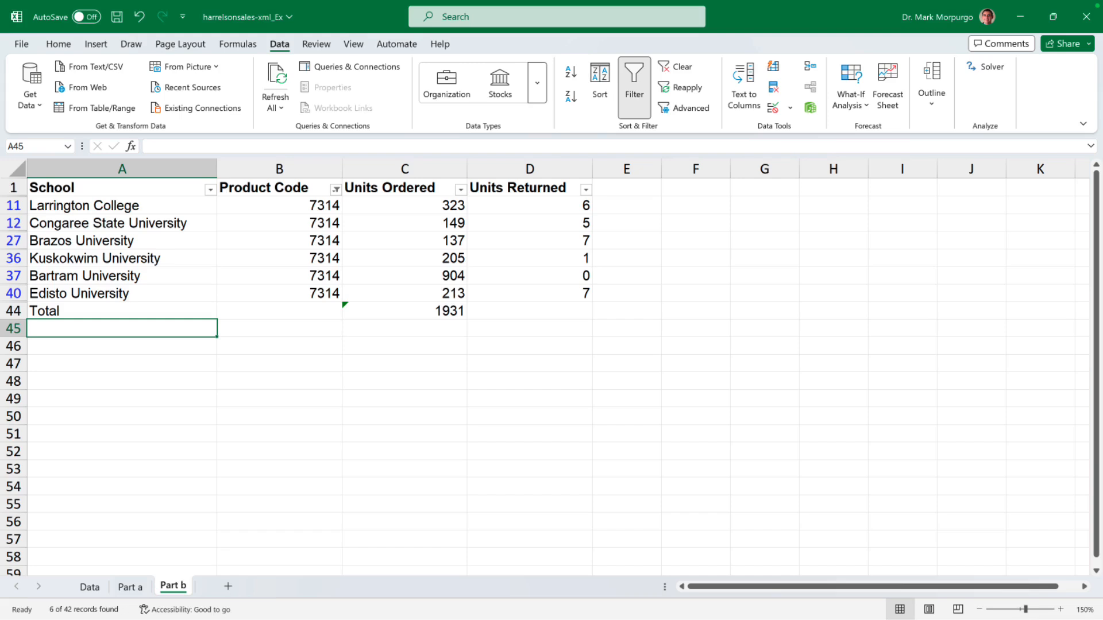
Fill the Units Ordered total in cell C44 with green
{"action": "left_click", "coordinate": [405, 311]}
{"action": "left_click", "coordinate": [62, 46]}
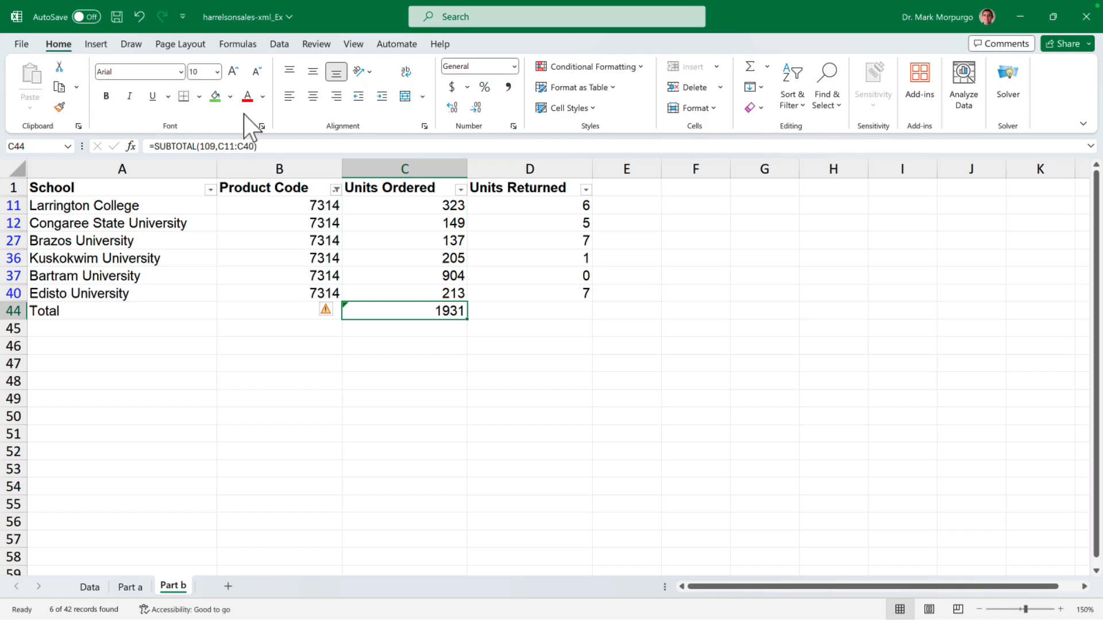
{"action": "left_click", "coordinate": [216, 96]}
Copy the green SUBTOTAL cell C44 to D44 to total the visible Units Returned values
{"action": "key", "text": "ctrl+c"}
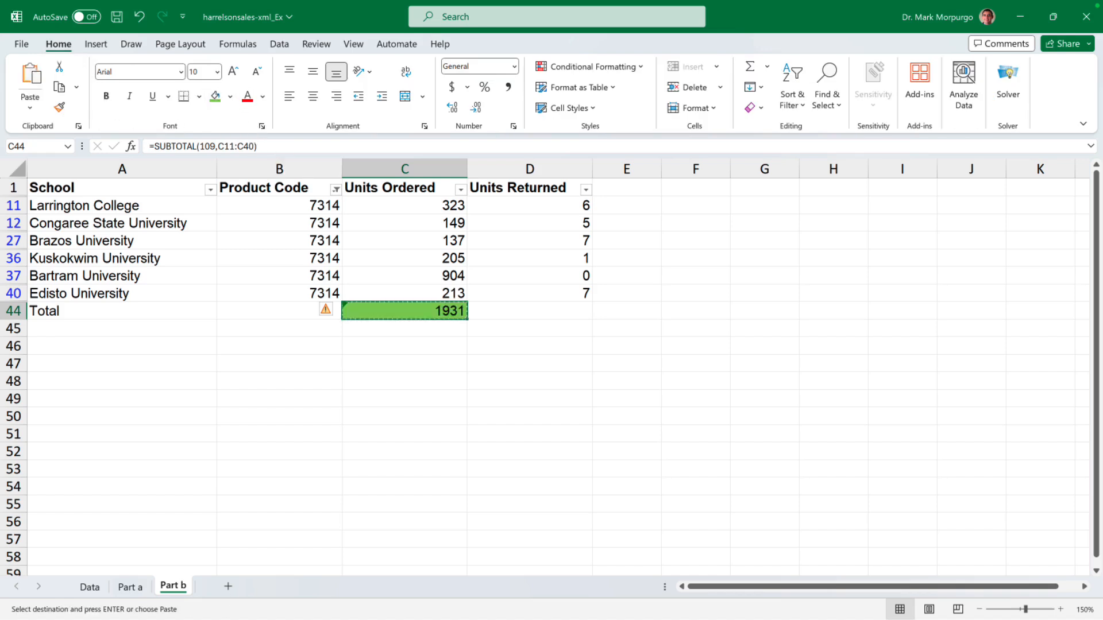
{"action": "key", "text": "Right"}
{"action": "key", "text": "ctrl+v"}
{"action": "key", "text": "Escape"}
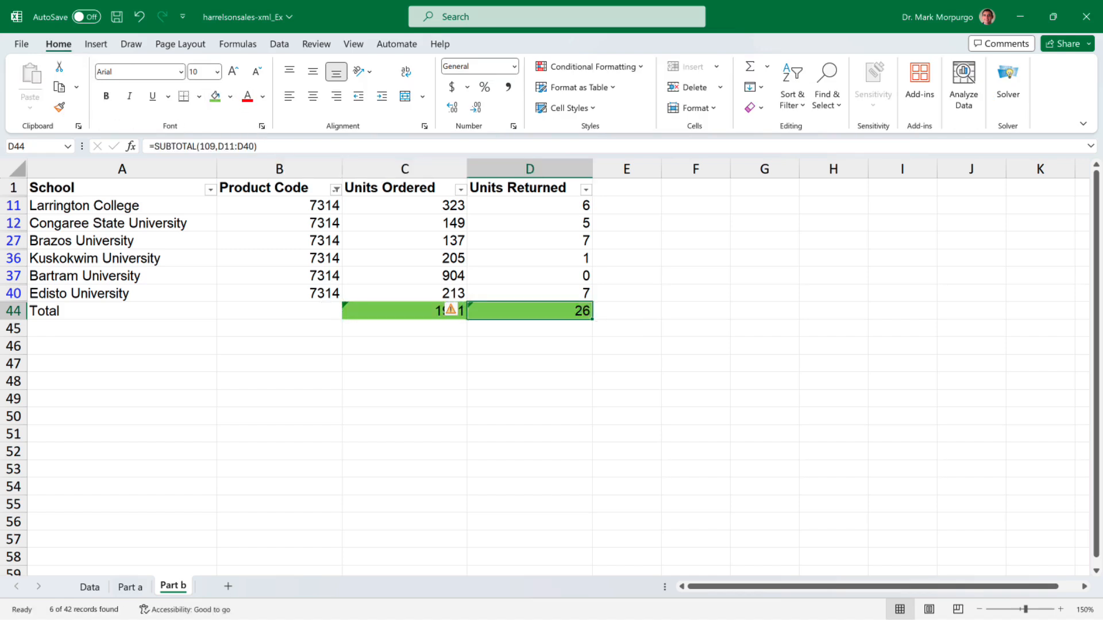
{"action": "left_click", "coordinate": [529, 381]}
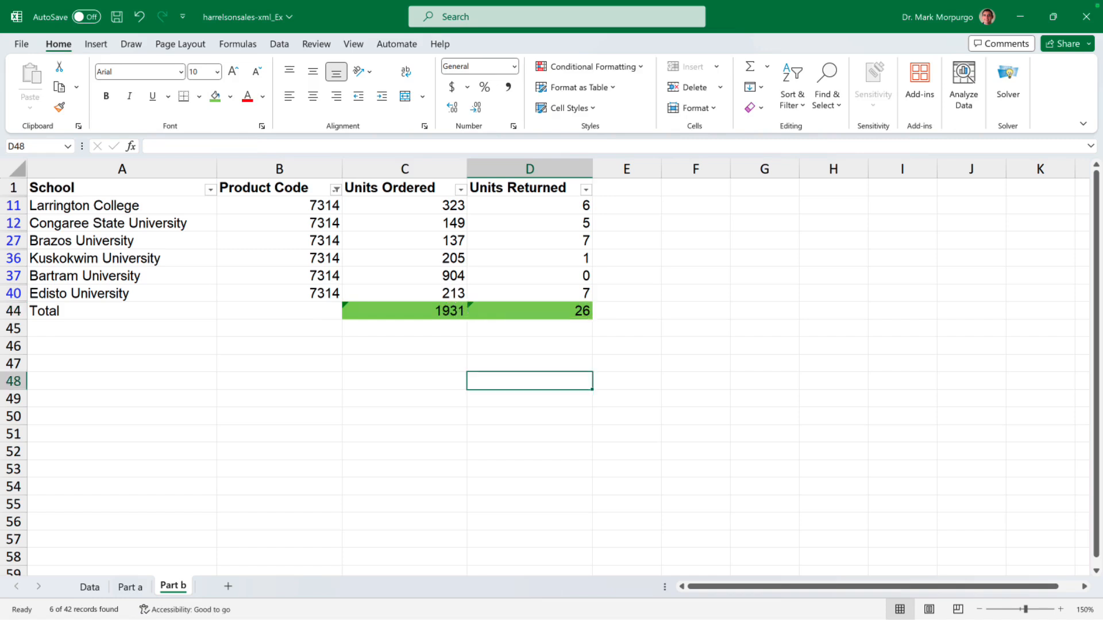